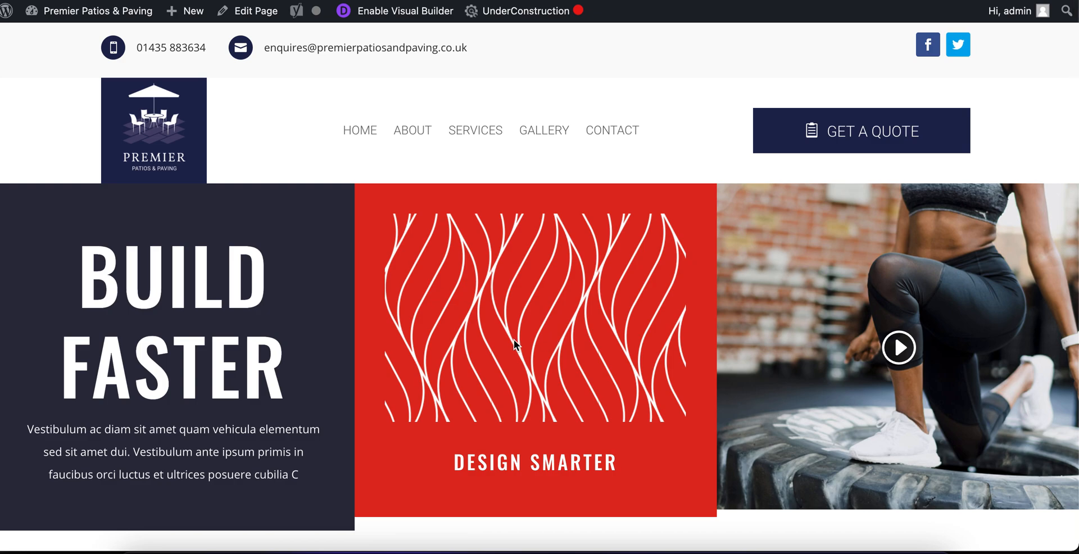
Preview the live page's scrolling columns uncovering the fixed "Uncover The Power Of Divi" section
scroll(918, 295, "down", 1)
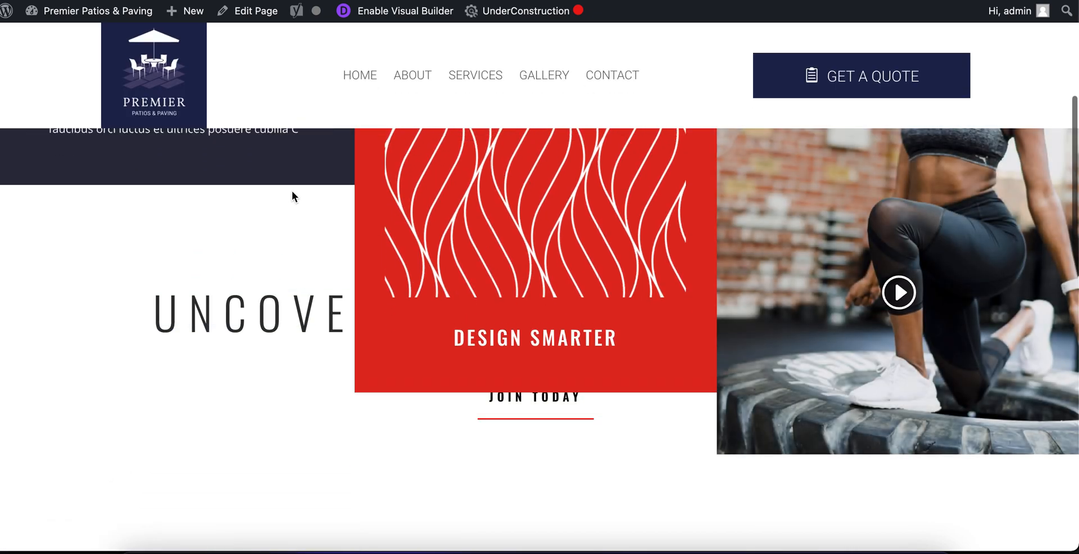
scroll(198, 231, "down", 5)
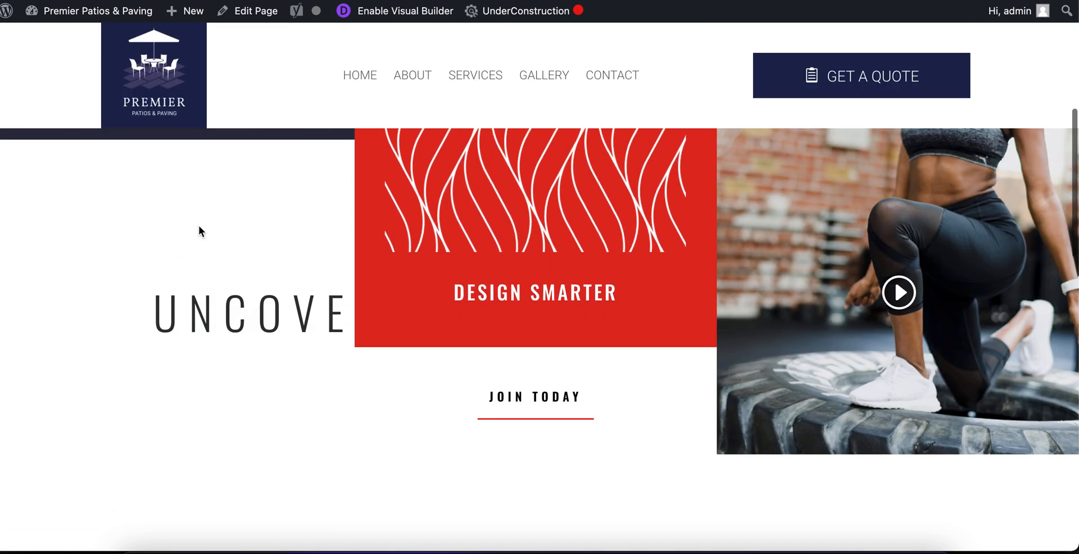
scroll(467, 230, "down", 2)
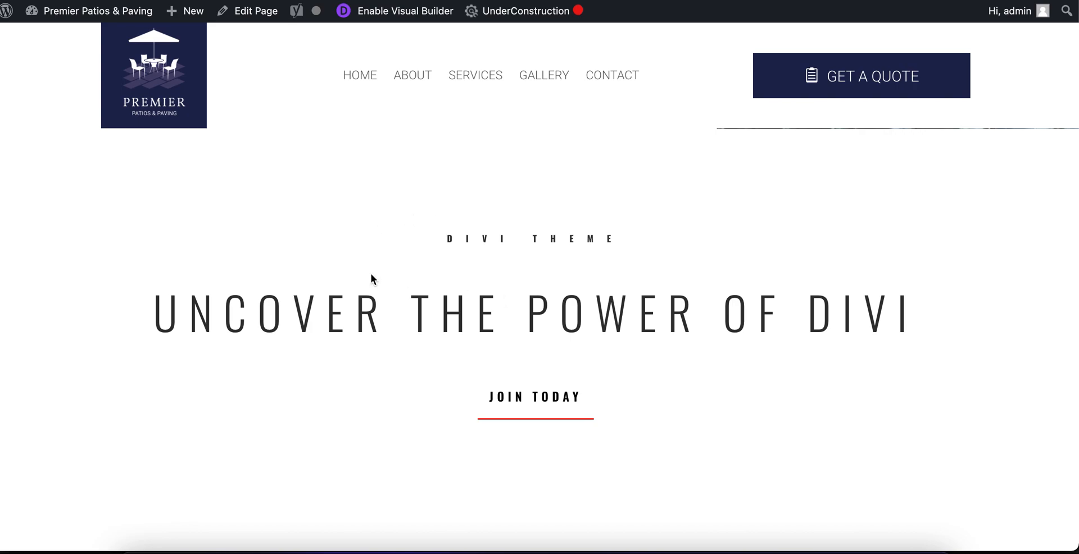
scroll(538, 353, "down", 5)
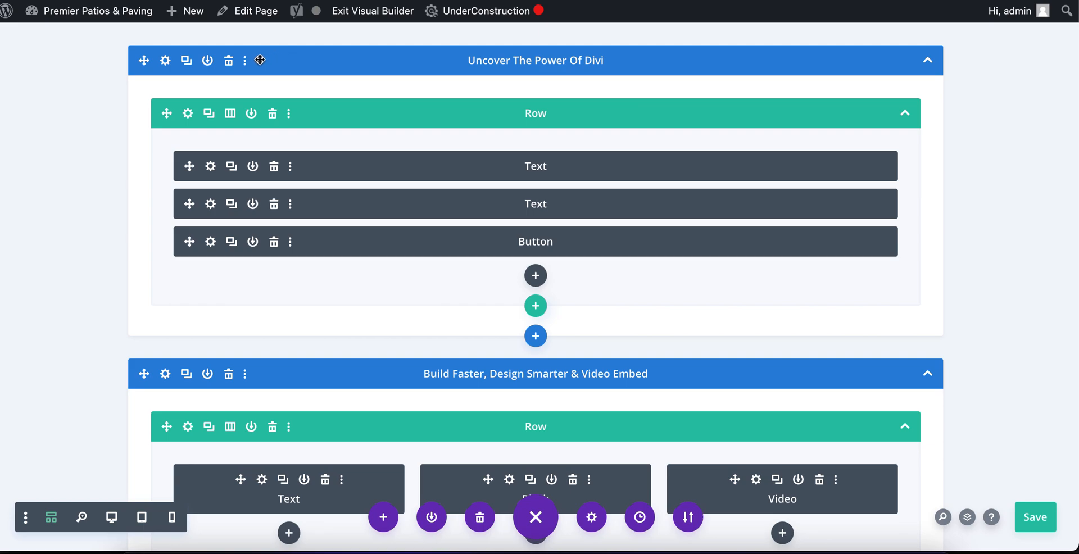
Open the "Uncover The Power Of Divi" section's settings and check its margin and padding
left_click(165, 61)
left_click(483, 125)
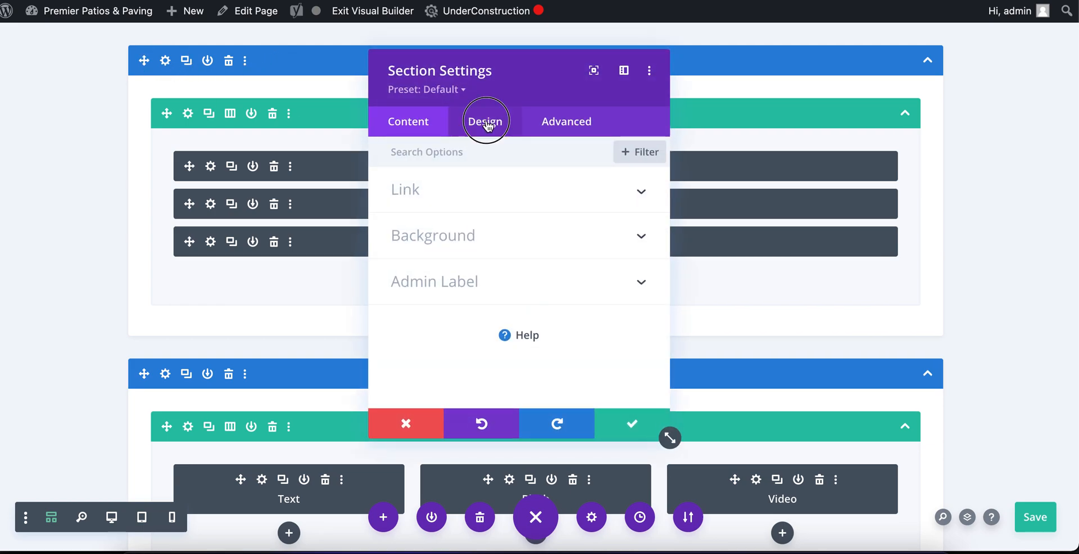
left_click(482, 328)
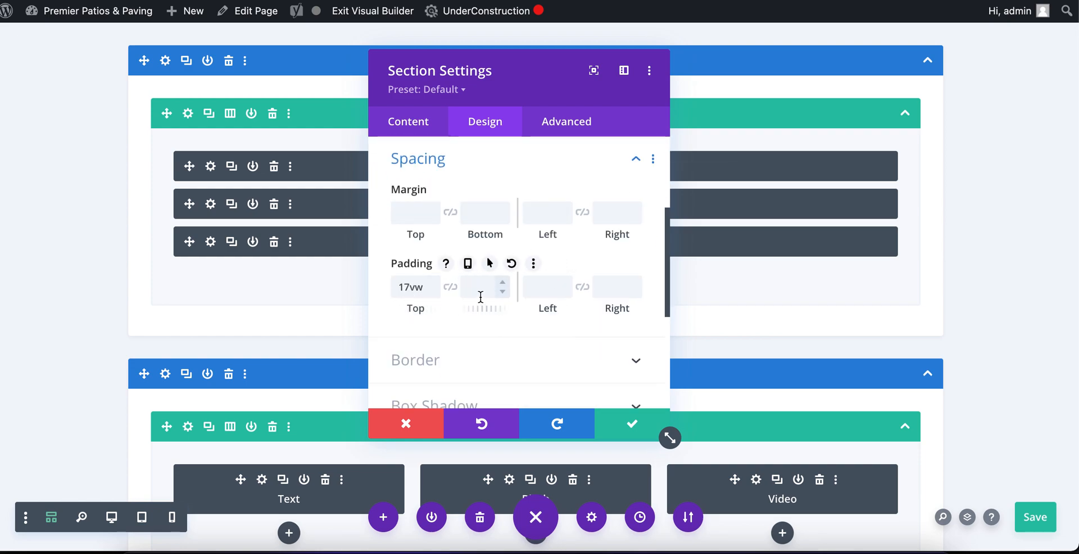
Examine the section's position type, location, offset, Z index and scroll effects, and close its settings
left_click(564, 123)
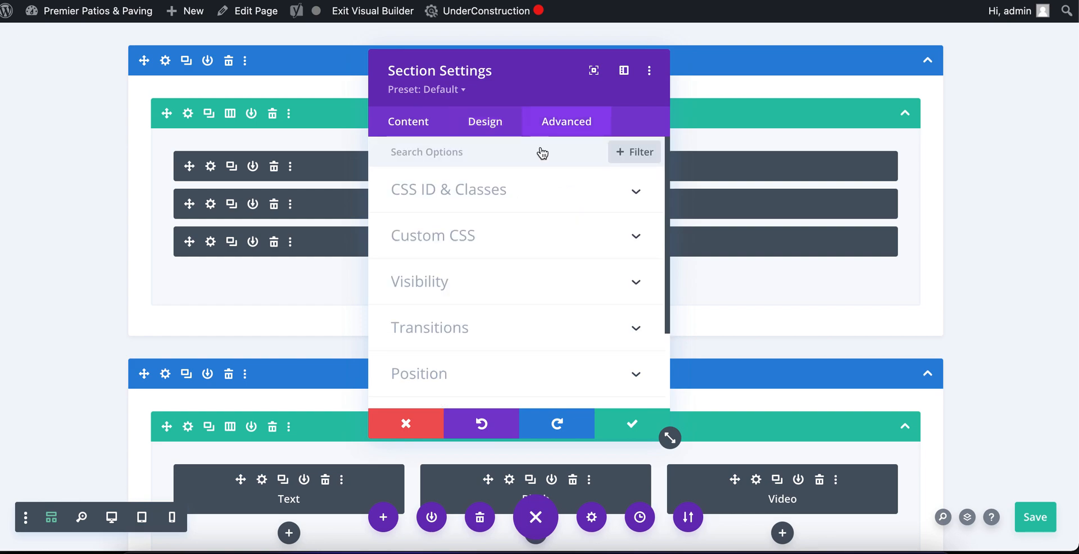
scroll(528, 277, "down", 3)
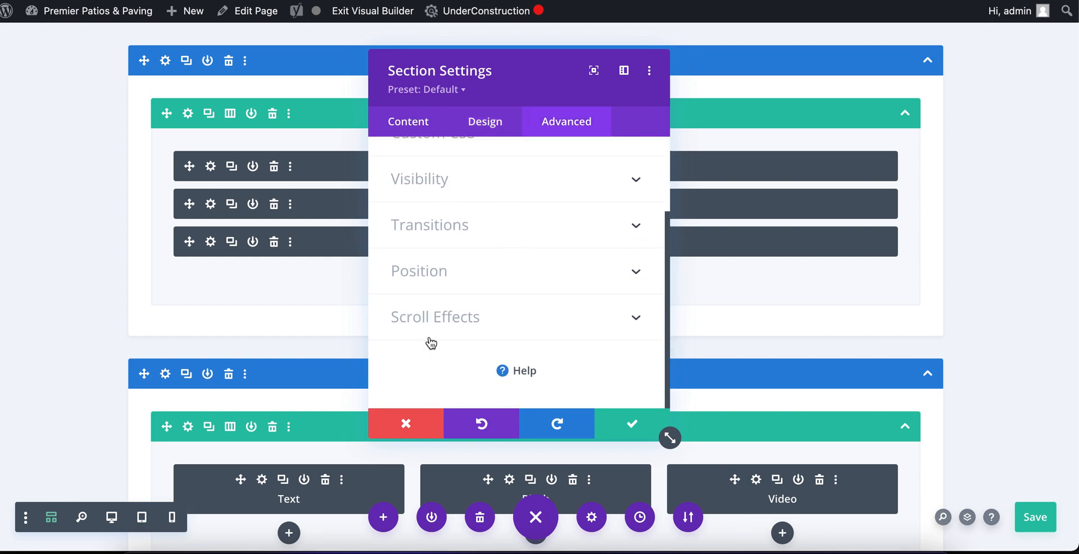
left_click(470, 275)
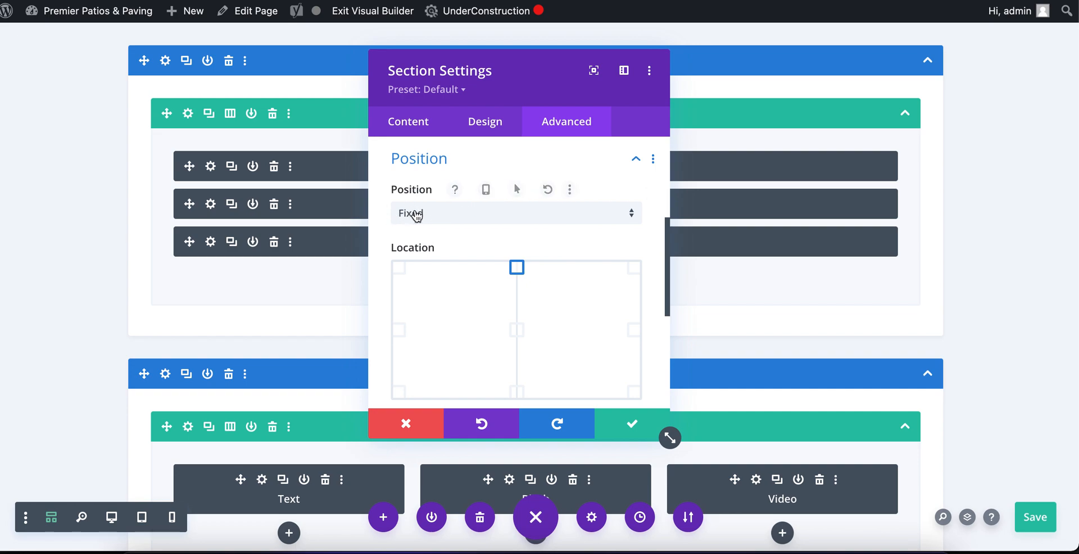
scroll(422, 212, "down", 1)
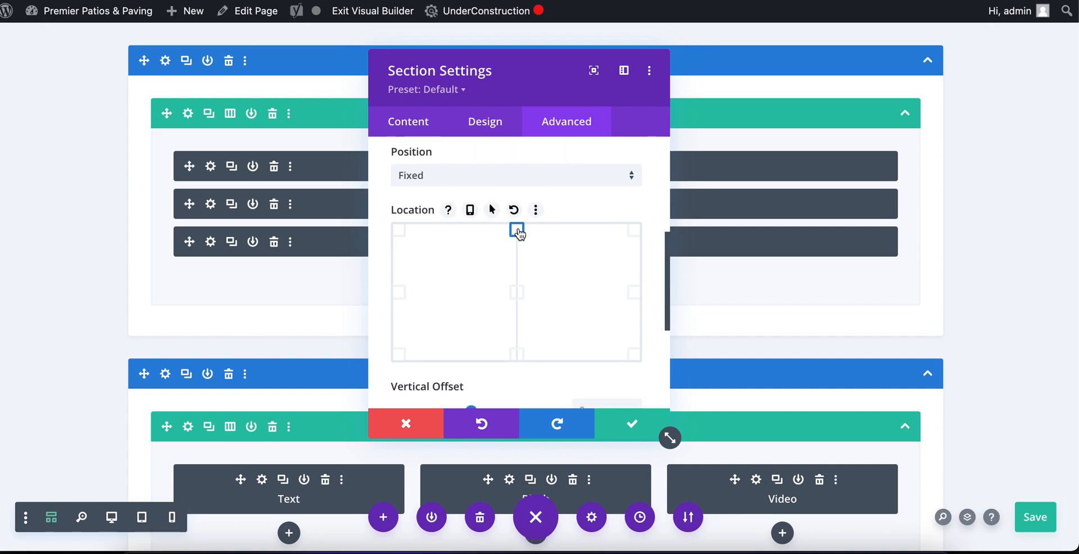
scroll(506, 233, "down", 5)
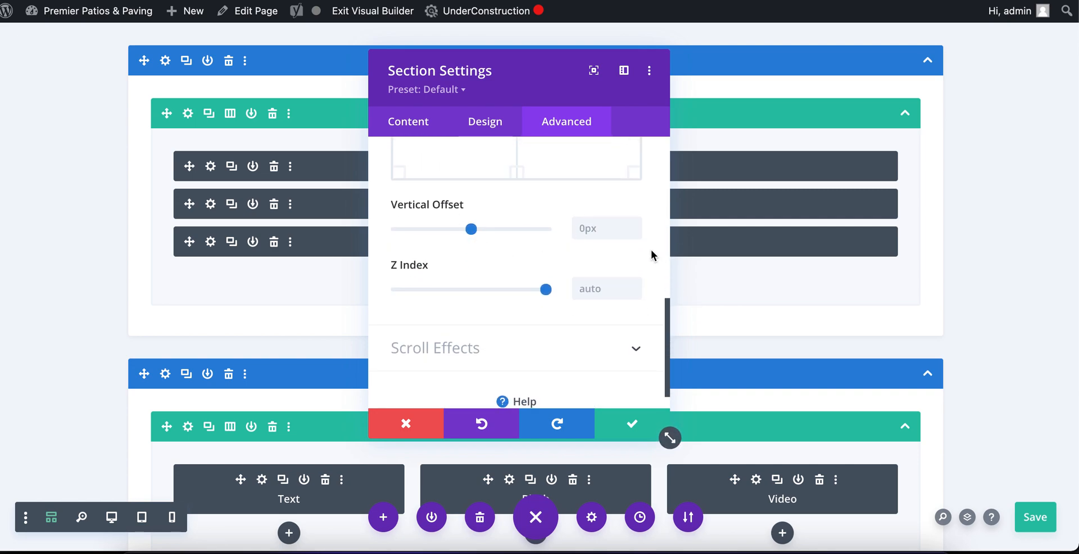
scroll(505, 247, "down", 1)
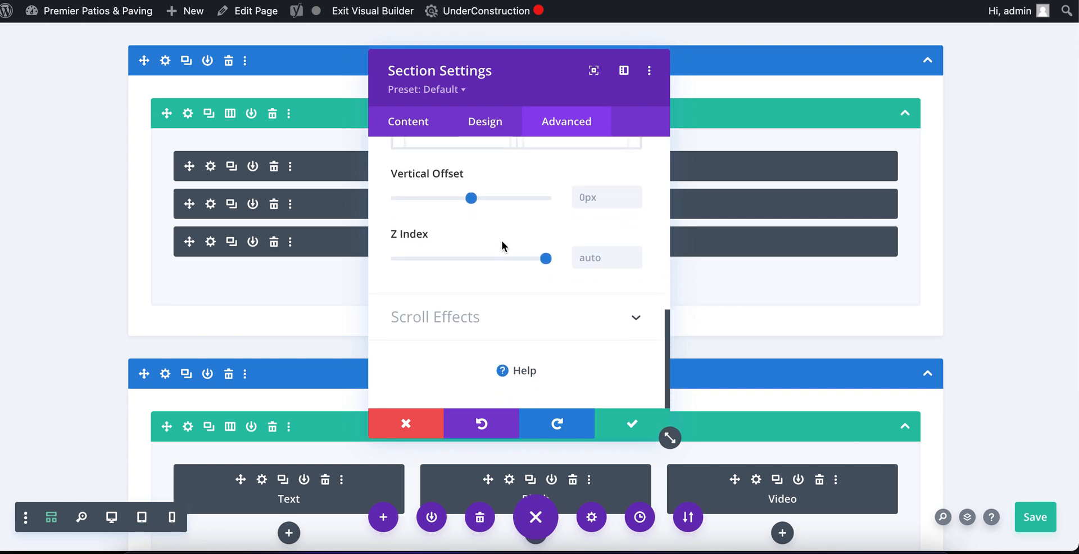
left_click(504, 316)
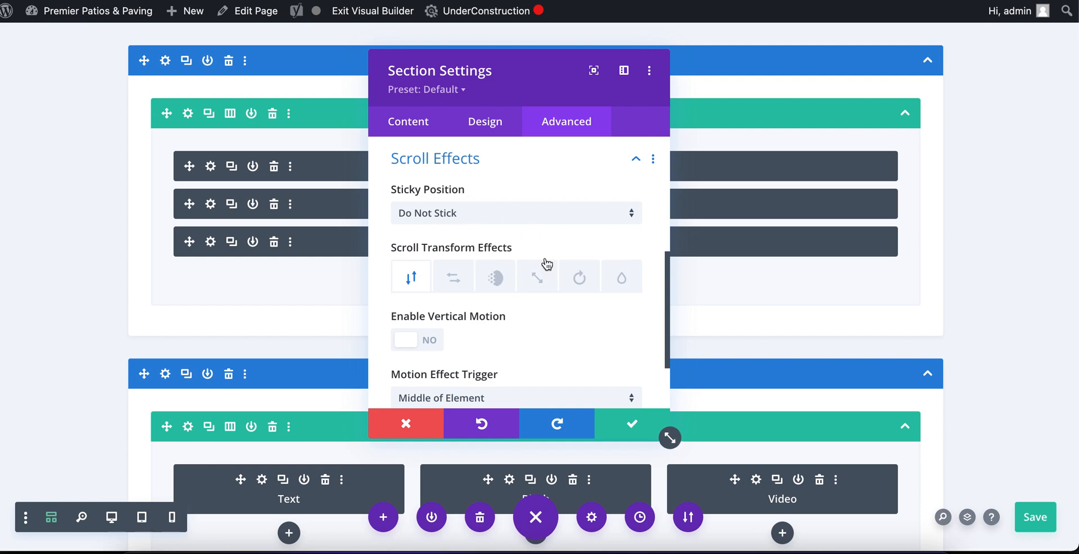
left_click(629, 424)
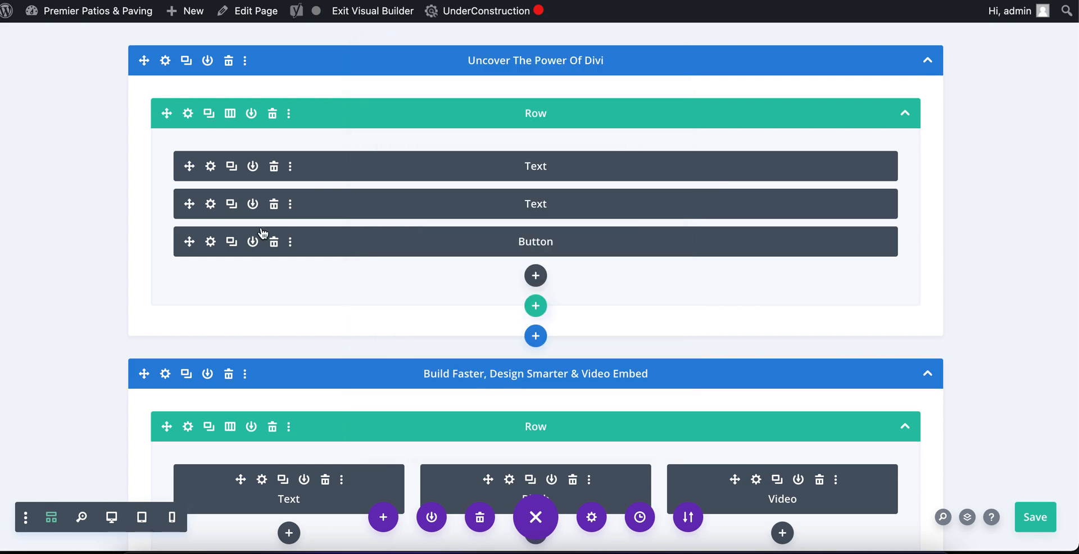
Inspect the body content of the first text module in the "Uncover The Power Of Divi" section
left_click(210, 166)
scroll(416, 193, "down", 1)
left_click(433, 201)
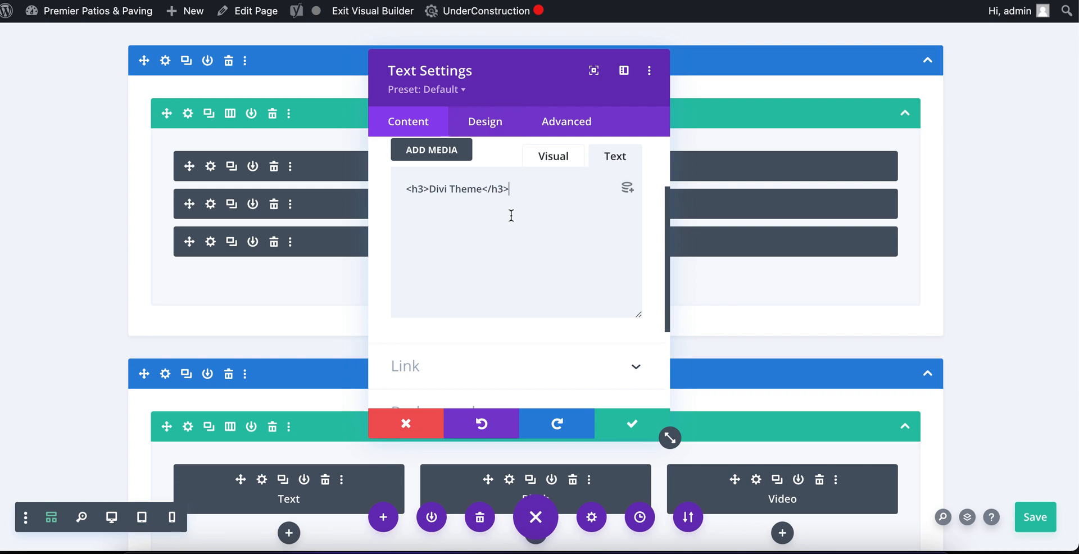
left_click(627, 422)
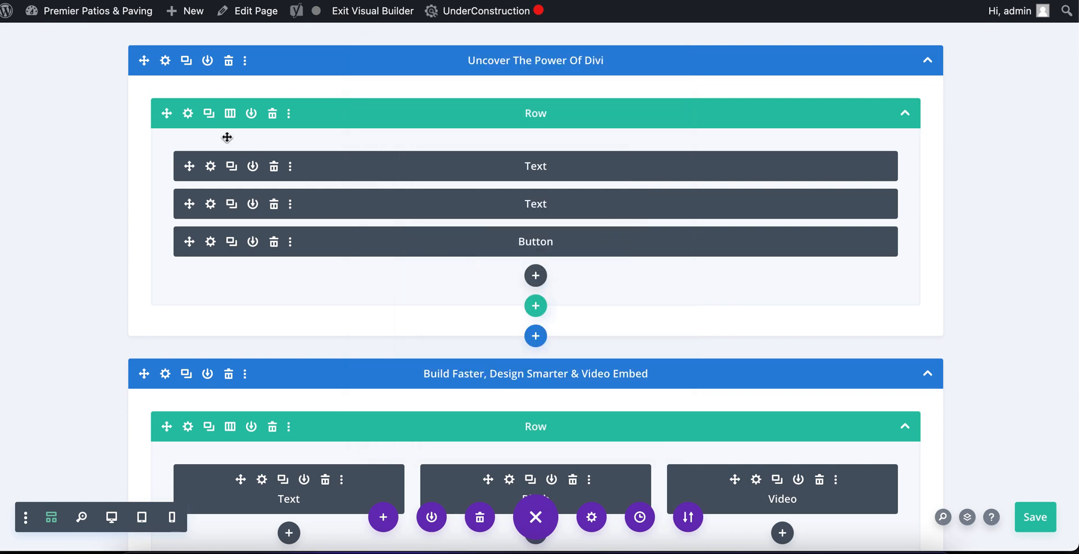
Open the settings of the row in the "Uncover The Power Of Divi" section and check its spacing
left_click(187, 113)
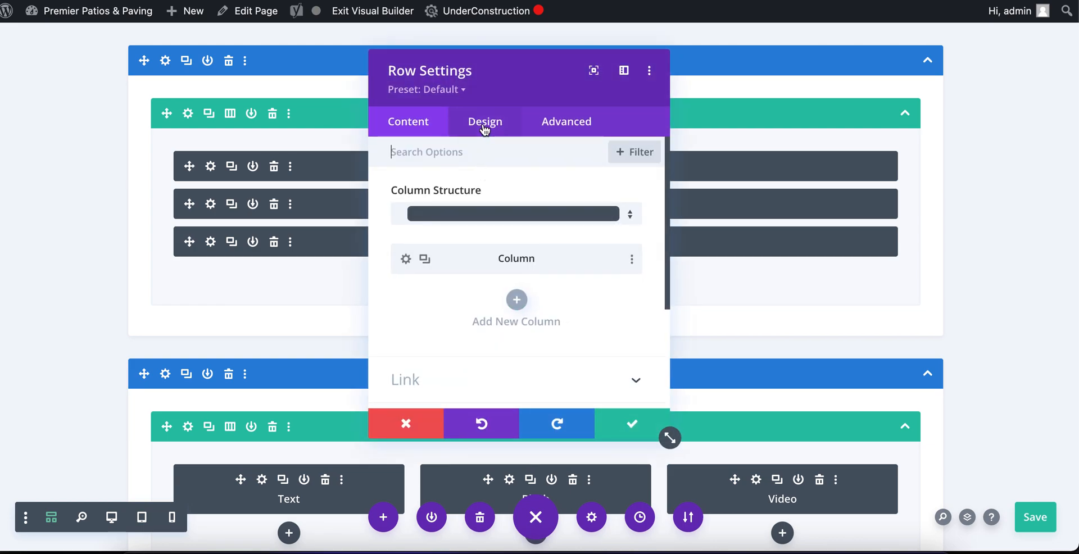
left_click(485, 125)
left_click(465, 229)
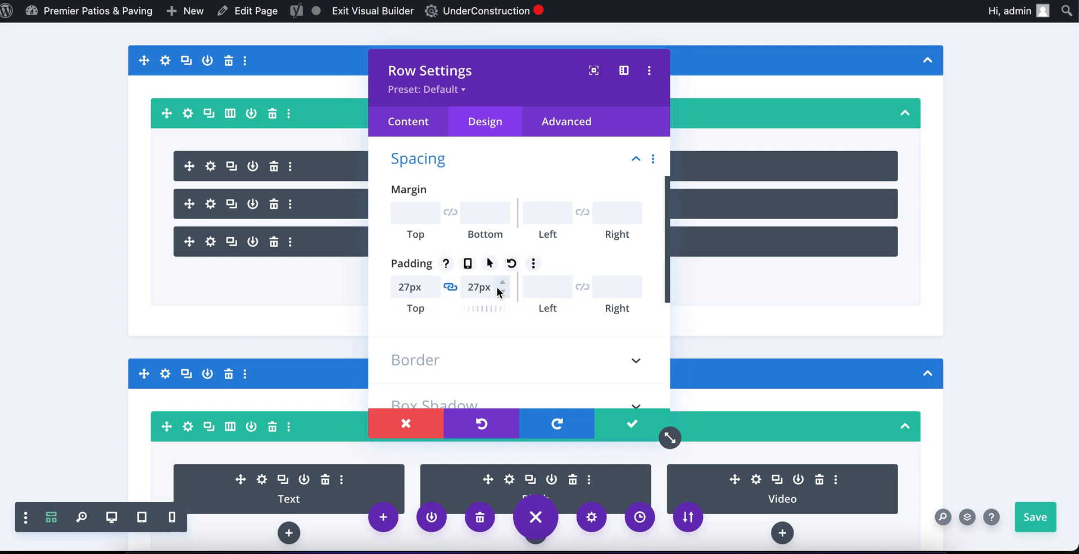
scroll(506, 248, "down", 3)
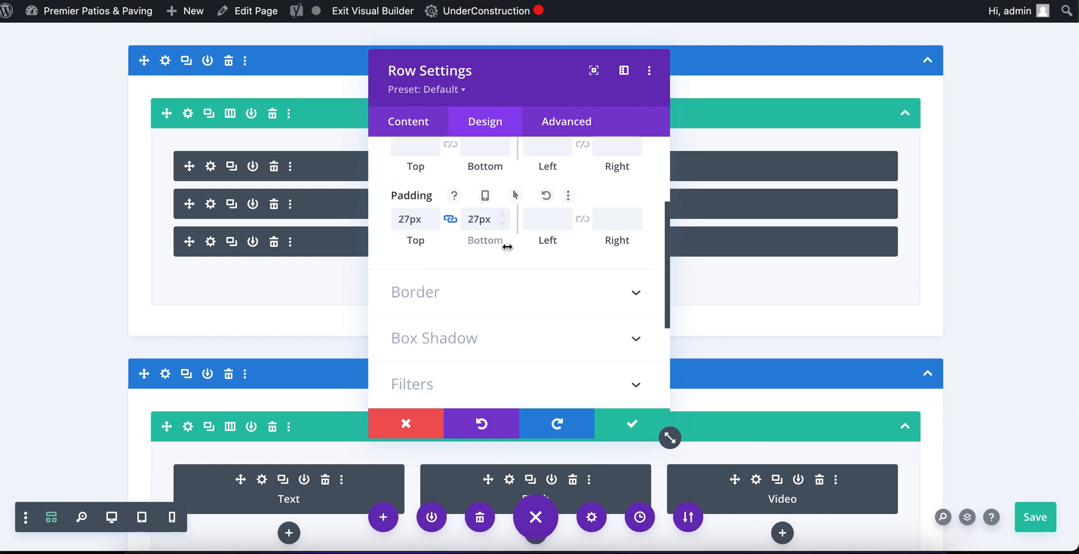
Examine the row's scroll effects, position offsets and Z index, and close its settings
left_click(565, 116)
scroll(550, 273, "down", 3)
left_click(499, 321)
scroll(461, 227, "up", 2)
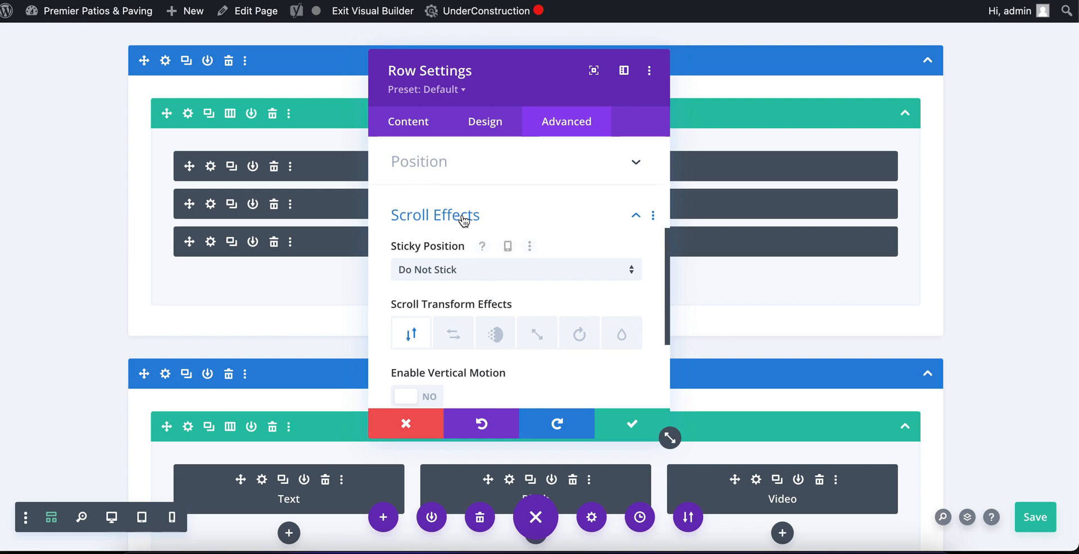
left_click(430, 161)
scroll(461, 225, "down", 5)
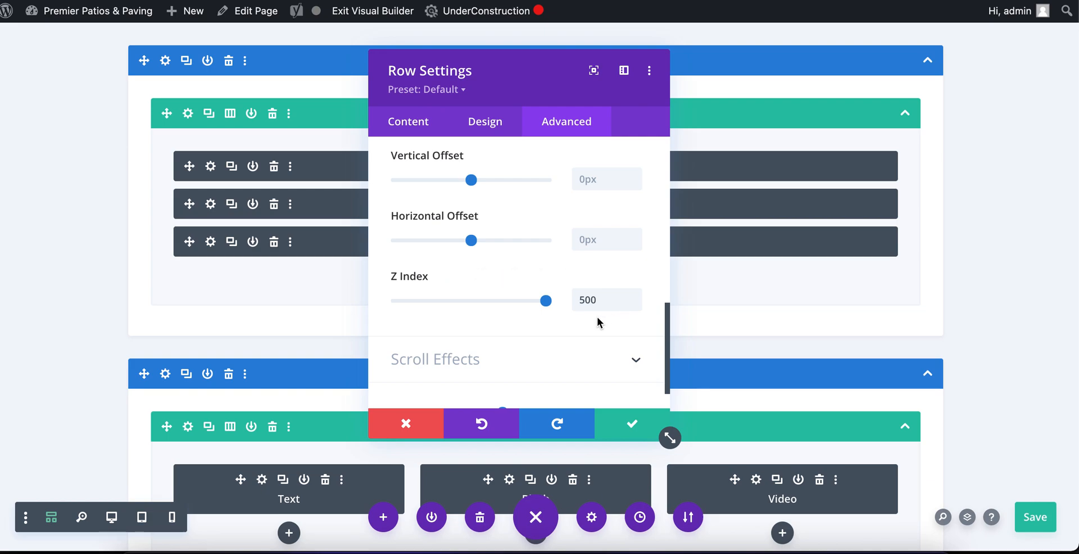
left_click(632, 424)
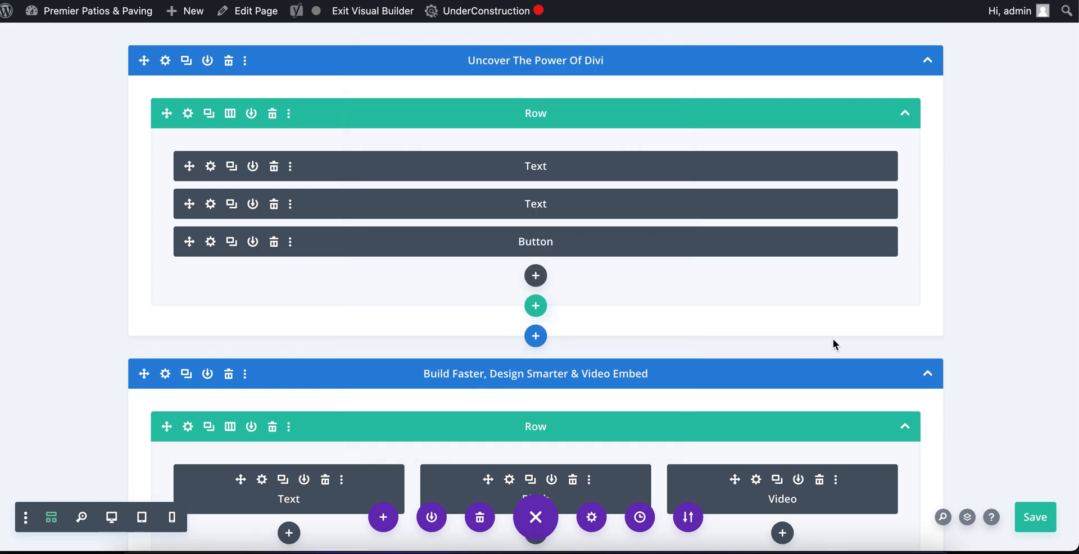
Open the text module in the "Build Faster, Design Smarter & Video Embed" section and review its body in the visual editor
scroll(838, 338, "down", 2)
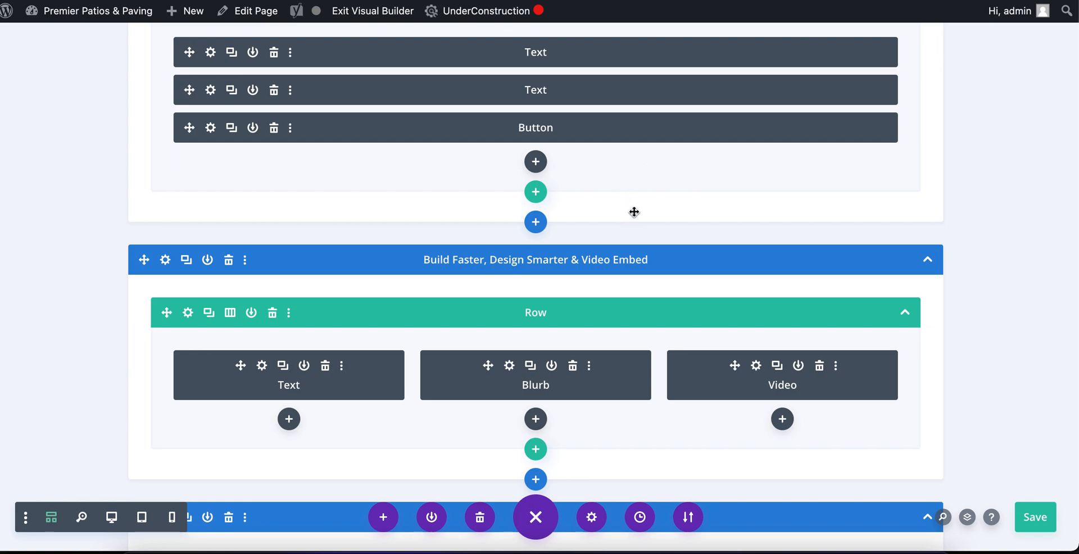
left_click(262, 367)
scroll(565, 314, "down", 1)
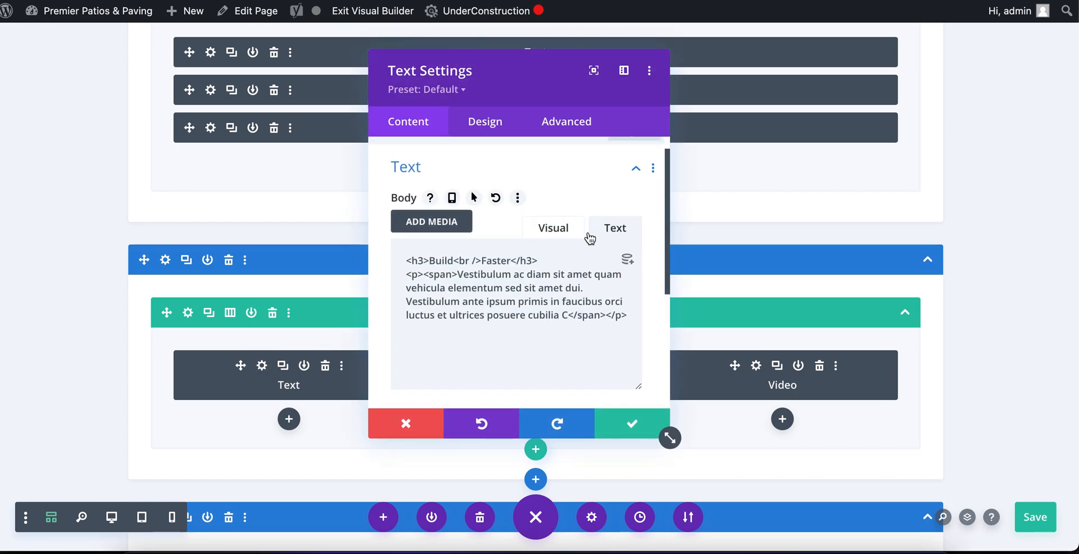
scroll(565, 316, "down", 1)
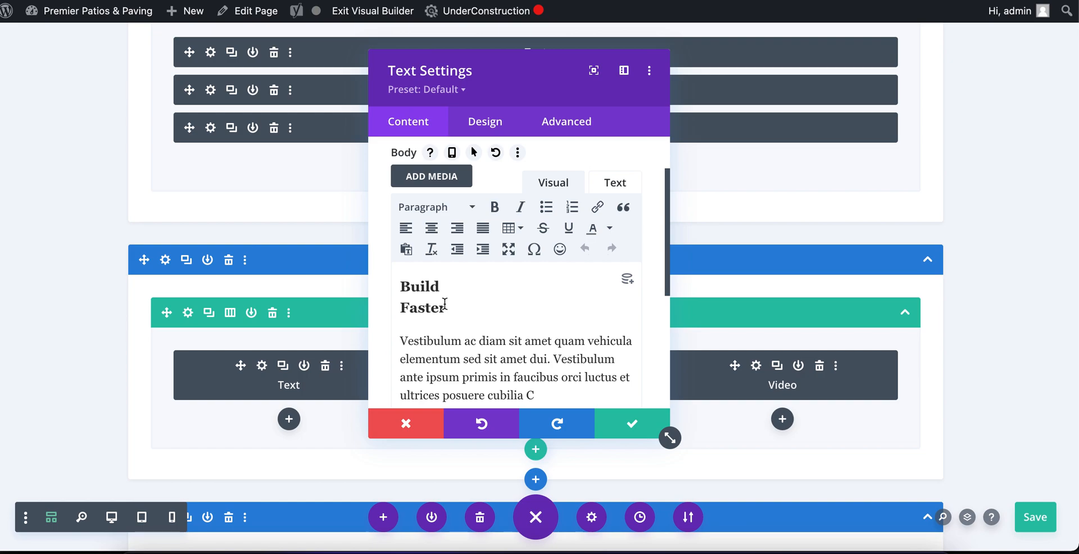
left_click(444, 304)
scroll(489, 302, "down", 3)
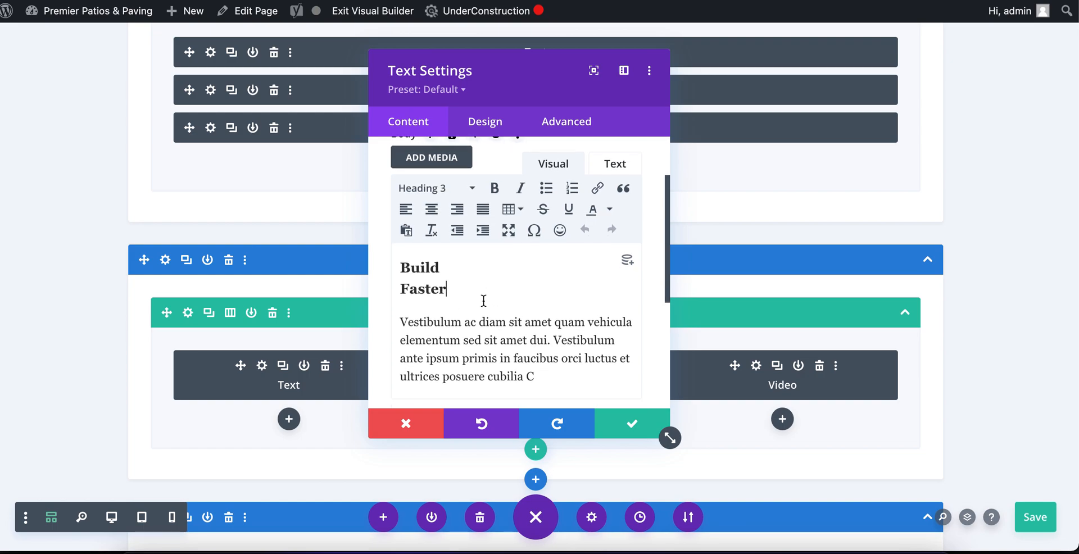
scroll(475, 301, "down", 2)
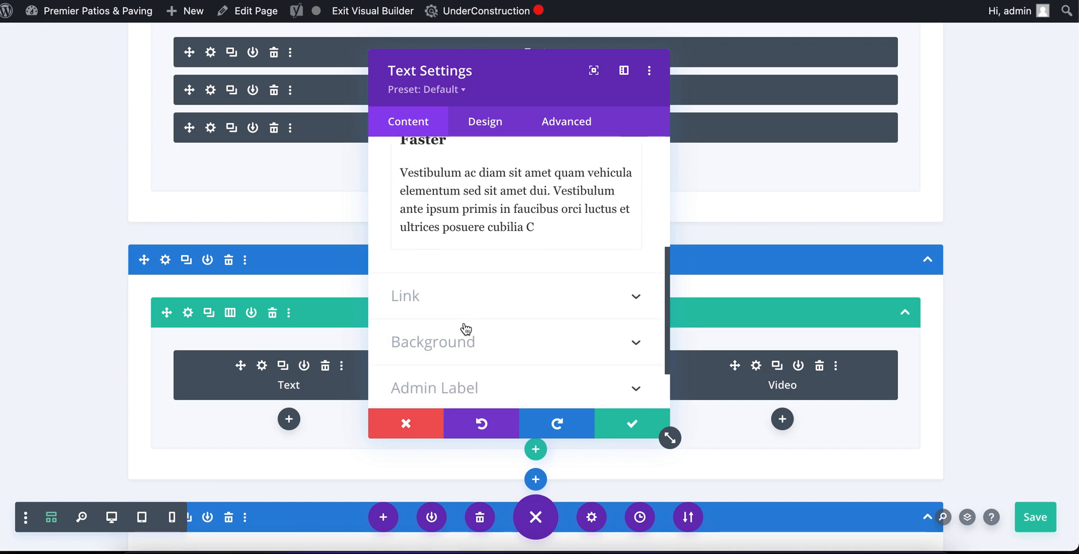
Check the "Build Faster" text module's background colour and compare it with the live page
left_click(467, 340)
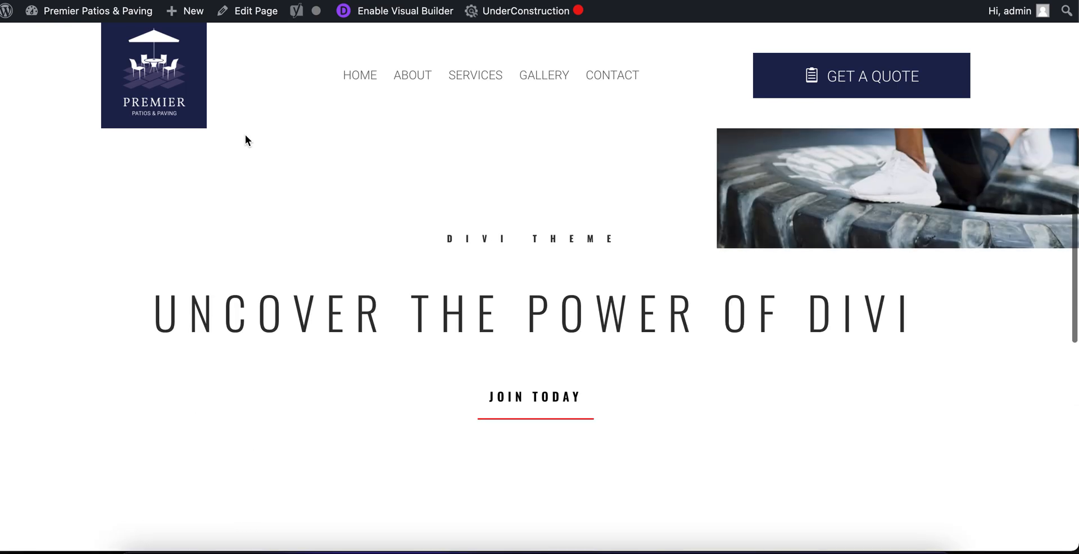
scroll(246, 136, "up", 10)
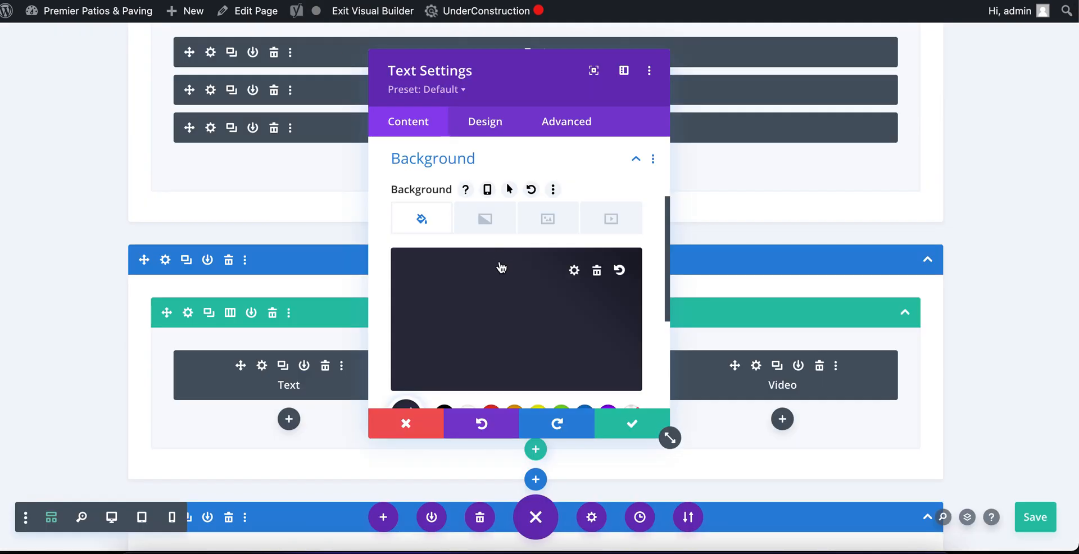
scroll(483, 248, "down", 3)
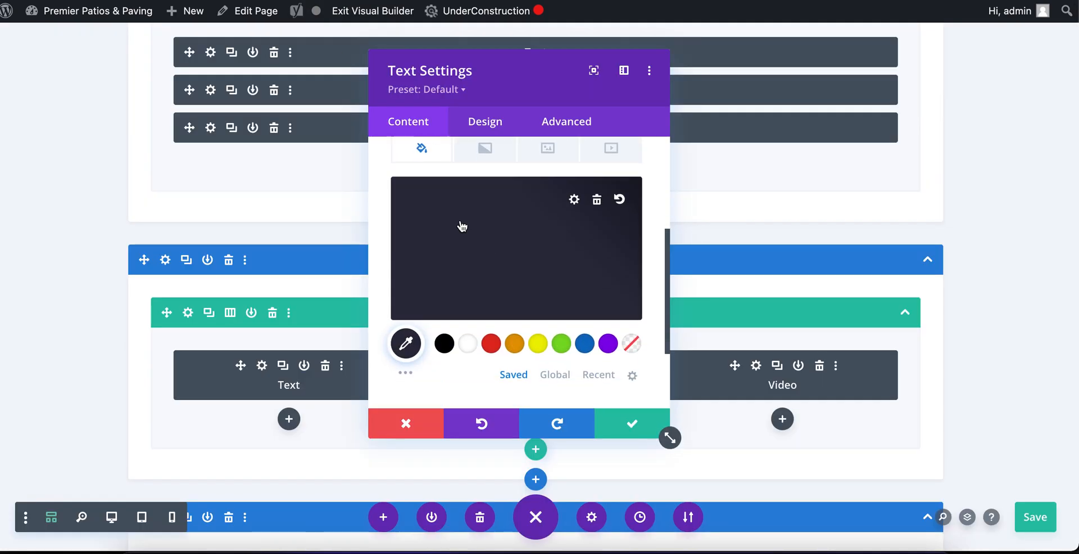
Examine the "Build Faster" text module's scroll effects and position settings, and return to its design options
left_click(483, 122)
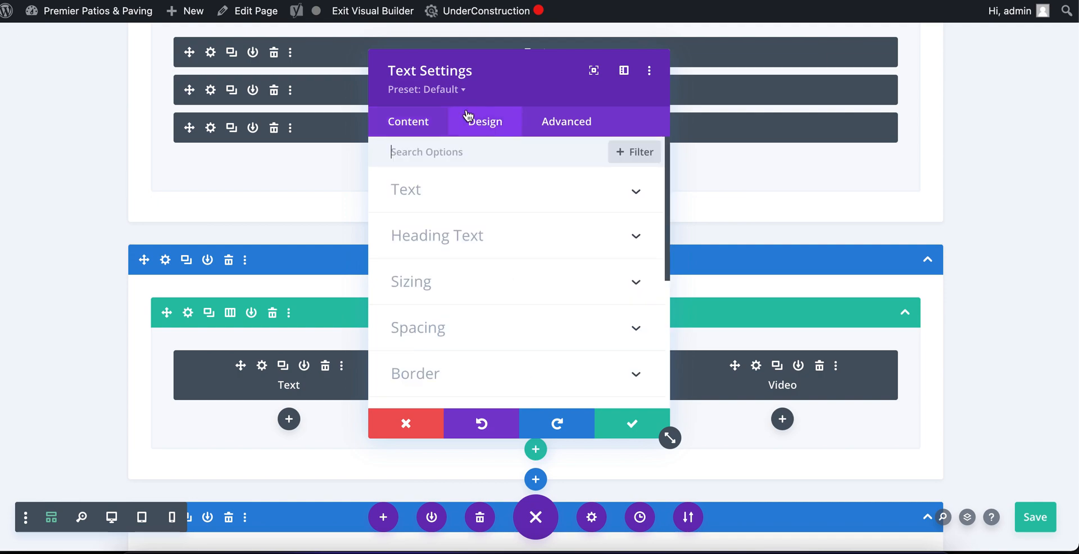
left_click(587, 125)
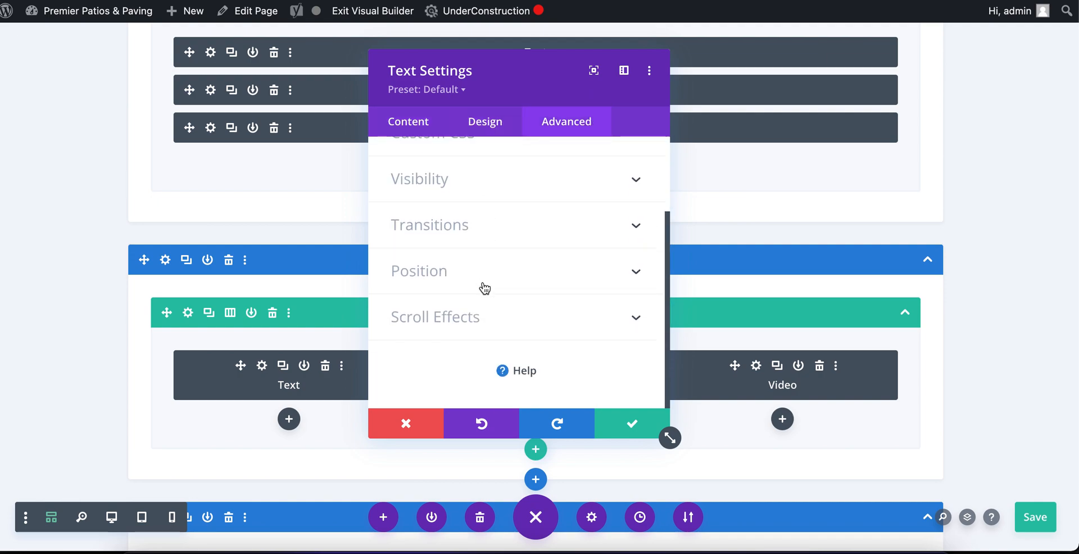
left_click(548, 312)
scroll(489, 236, "down", 3)
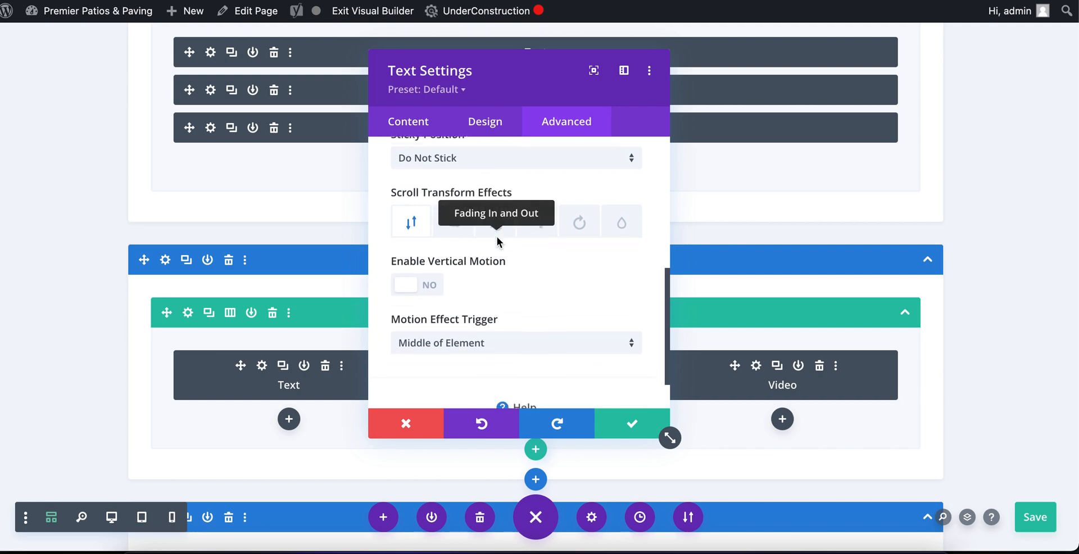
scroll(482, 265, "up", 5)
left_click(466, 180)
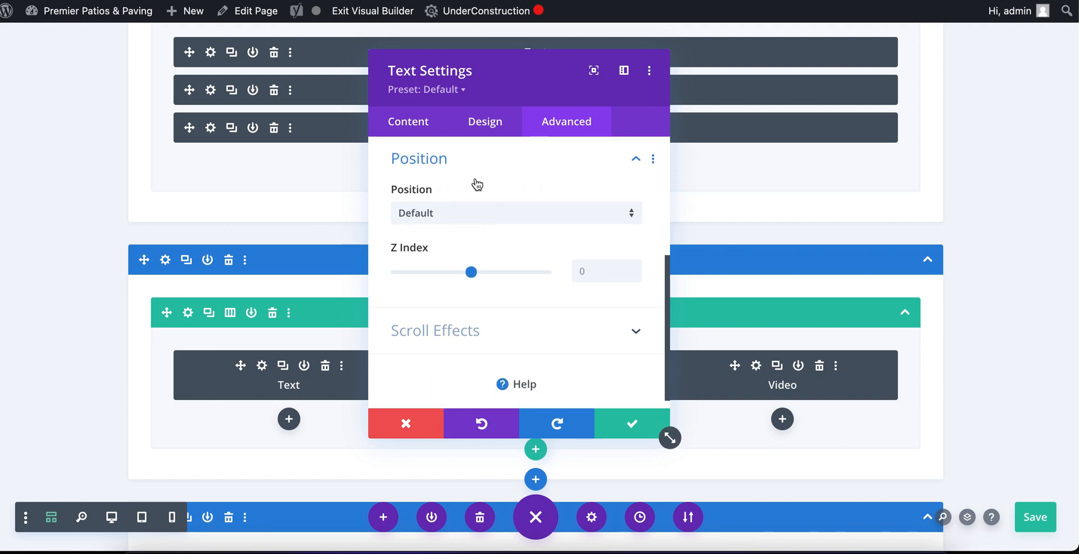
left_click(485, 123)
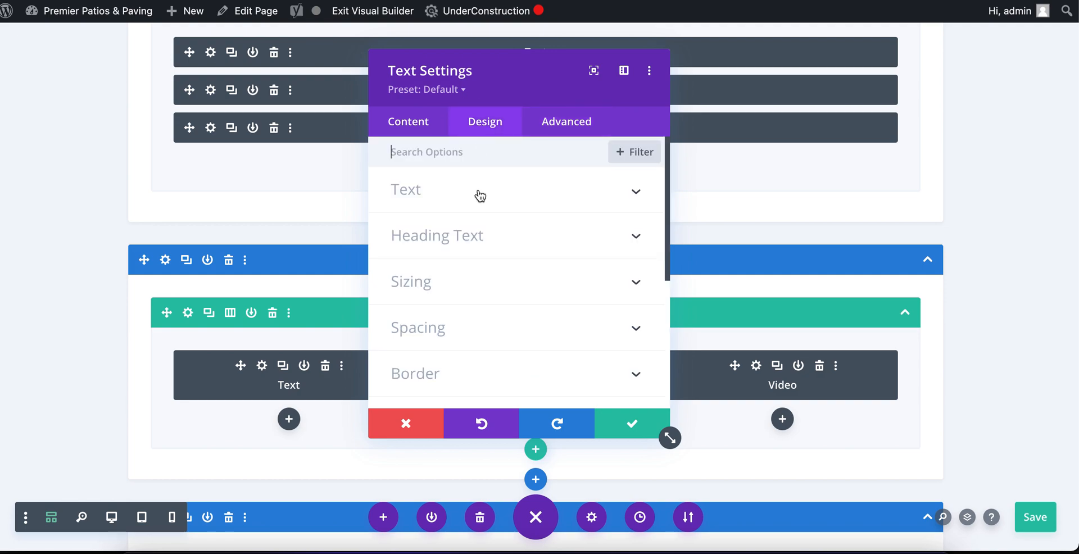
Check the "Build Faster" text module's spacing and animation options, and close its settings
scroll(481, 199, "down", 1)
left_click(460, 287)
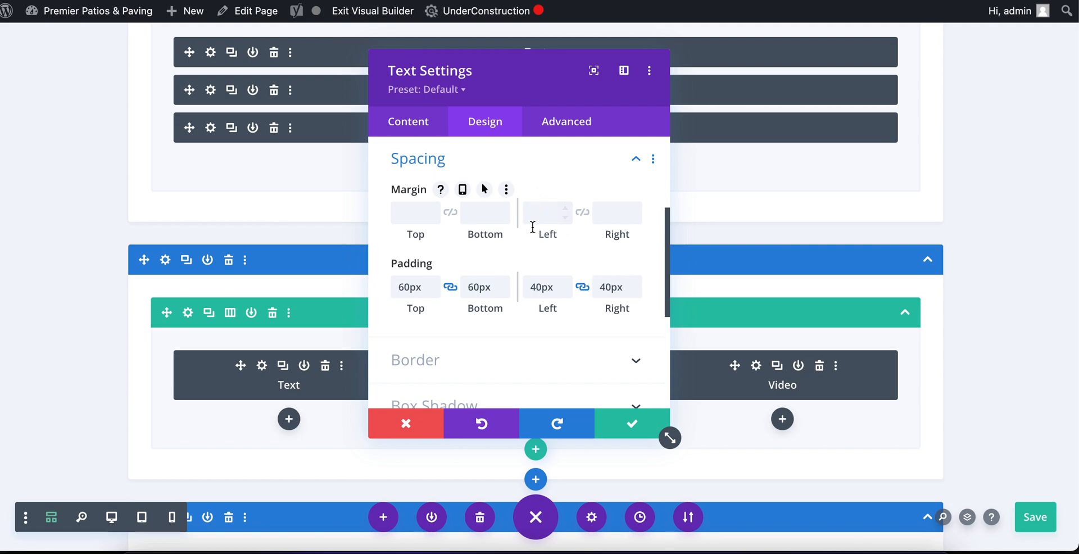
scroll(532, 224, "down", 5)
scroll(450, 248, "down", 1)
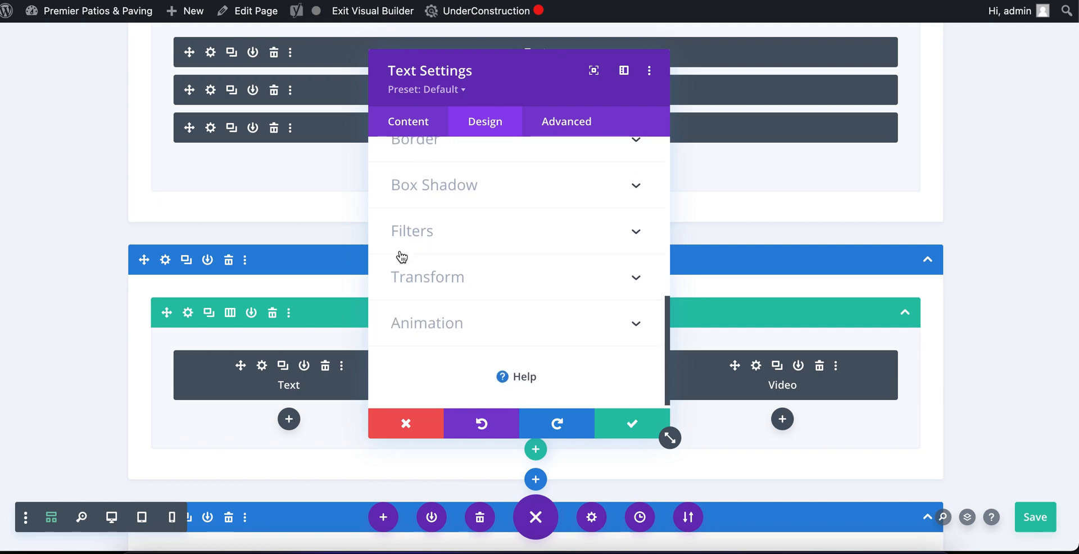
left_click(511, 332)
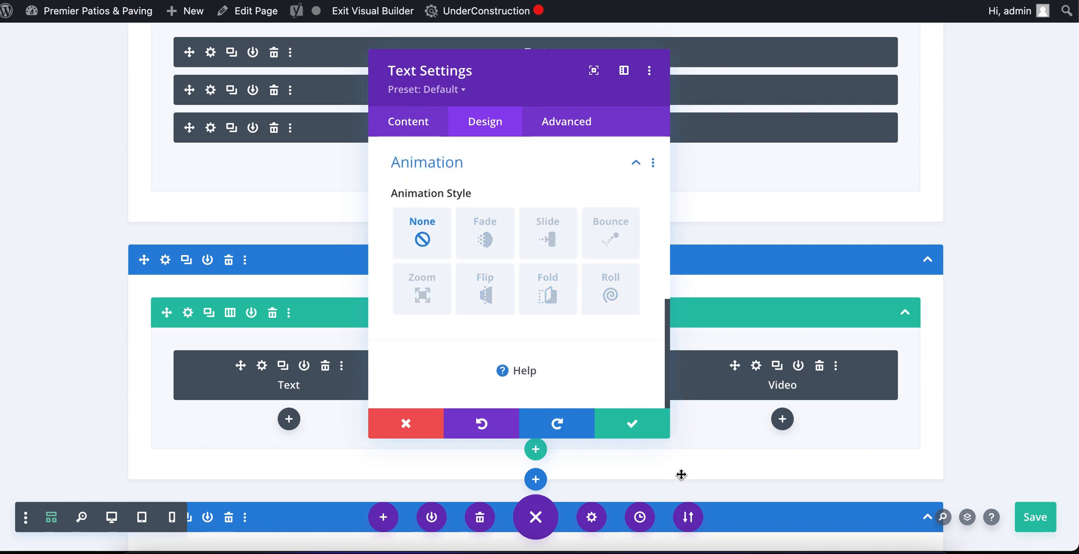
left_click(632, 429)
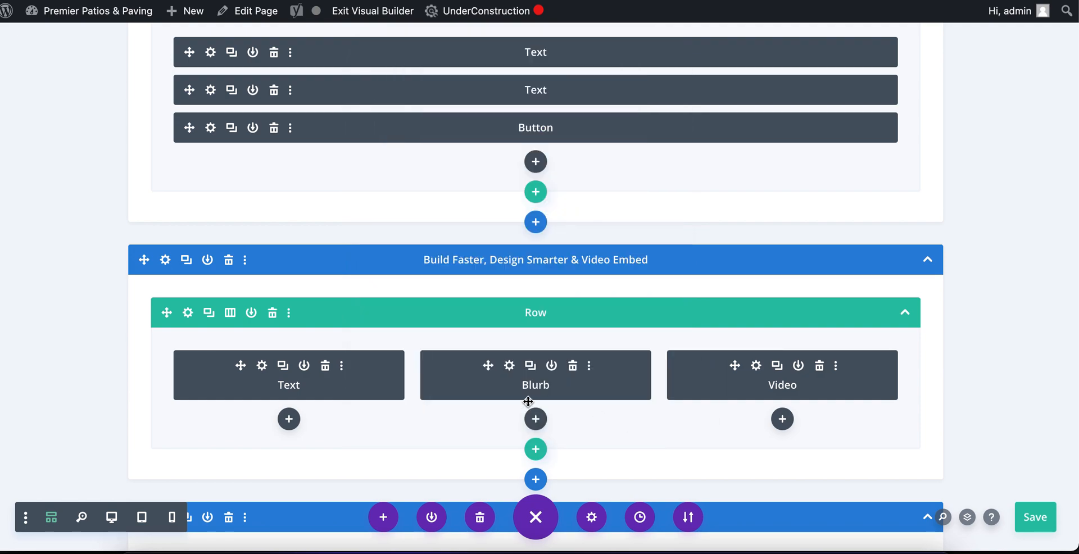
Open the blurb module beside the "Build Faster" text and review its title and its image, title and body text design options
left_click(509, 369)
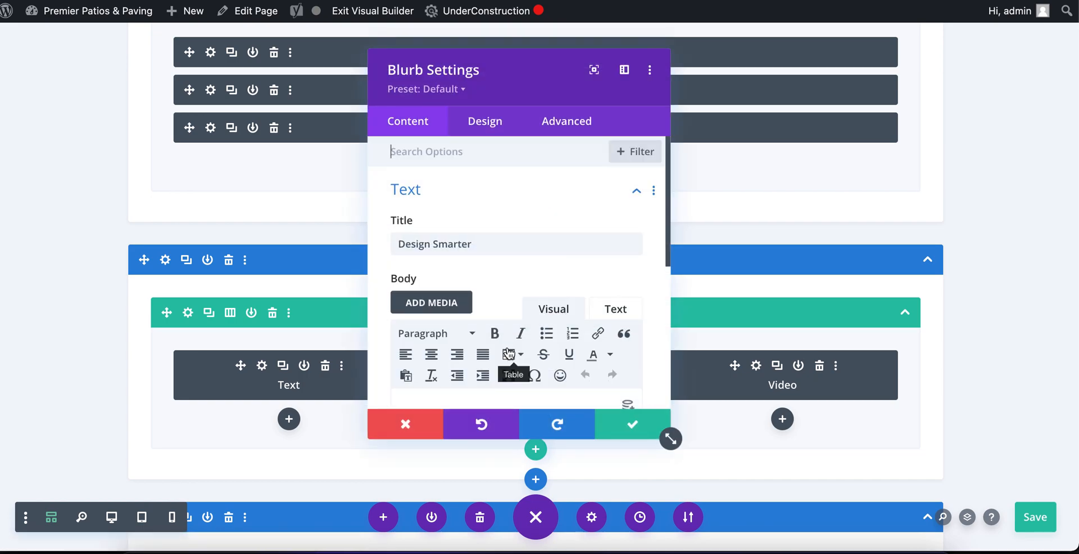
left_click(439, 244)
left_click(473, 122)
left_click(460, 235)
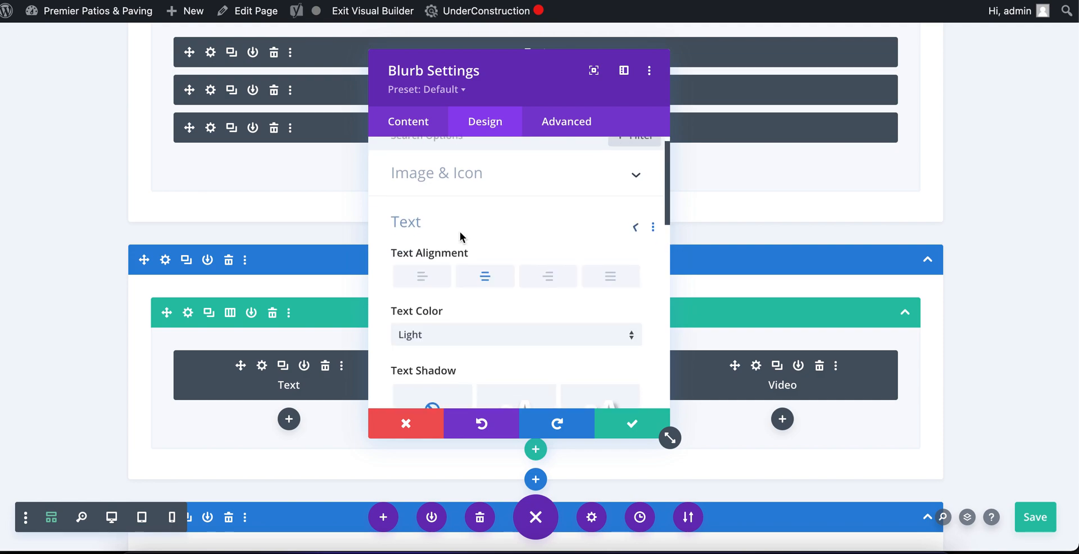
left_click(445, 171)
left_click(442, 235)
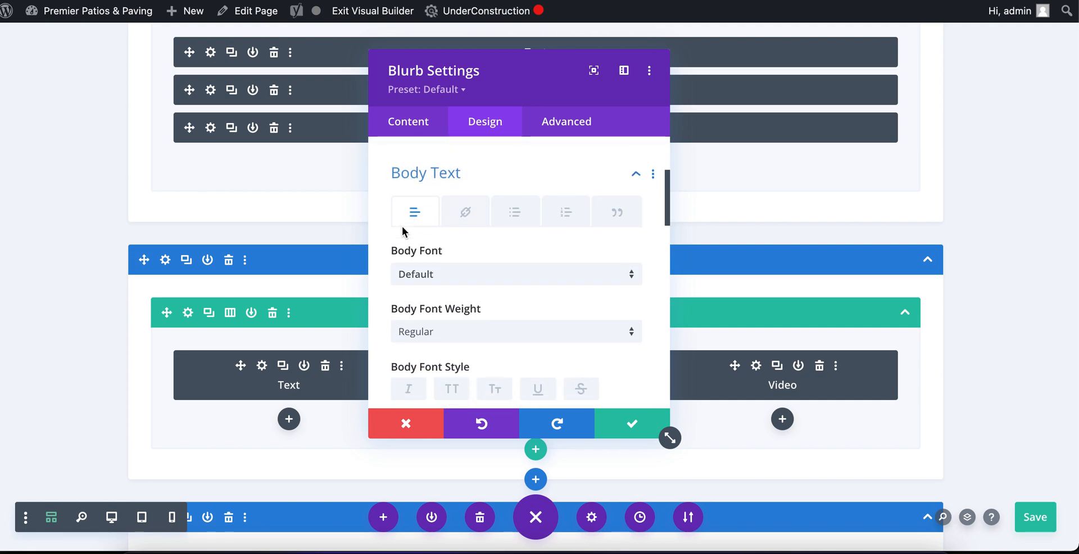
left_click(427, 157)
Check the "Design Smarter" blurb's image and background colour in its content options
left_click(418, 126)
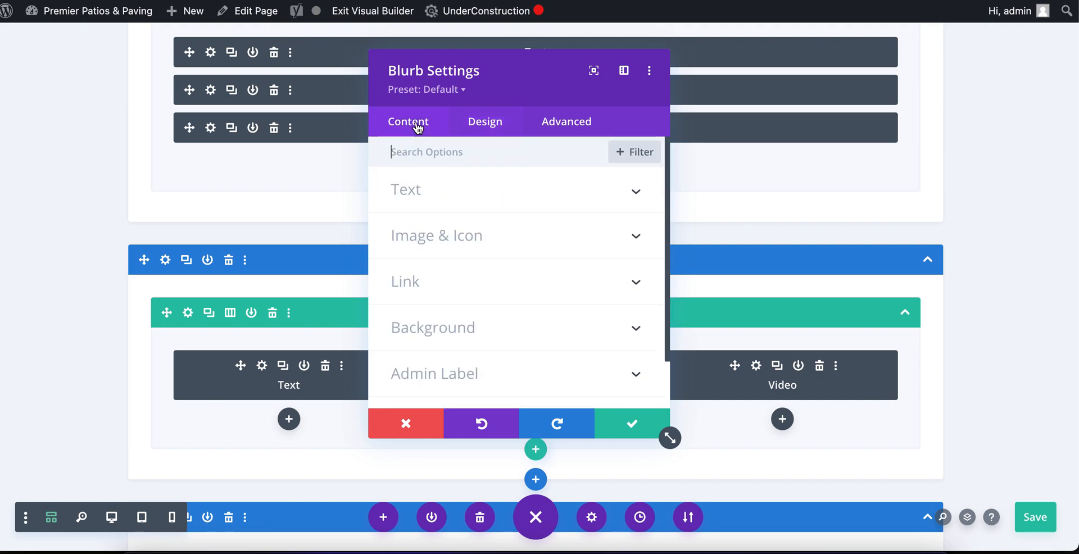
left_click(455, 234)
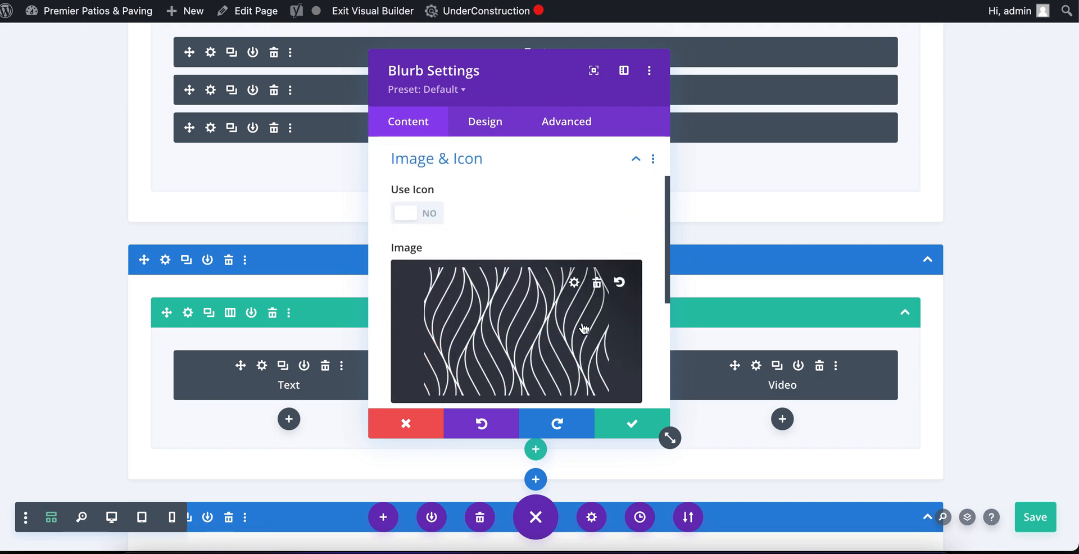
scroll(593, 330, "down", 3)
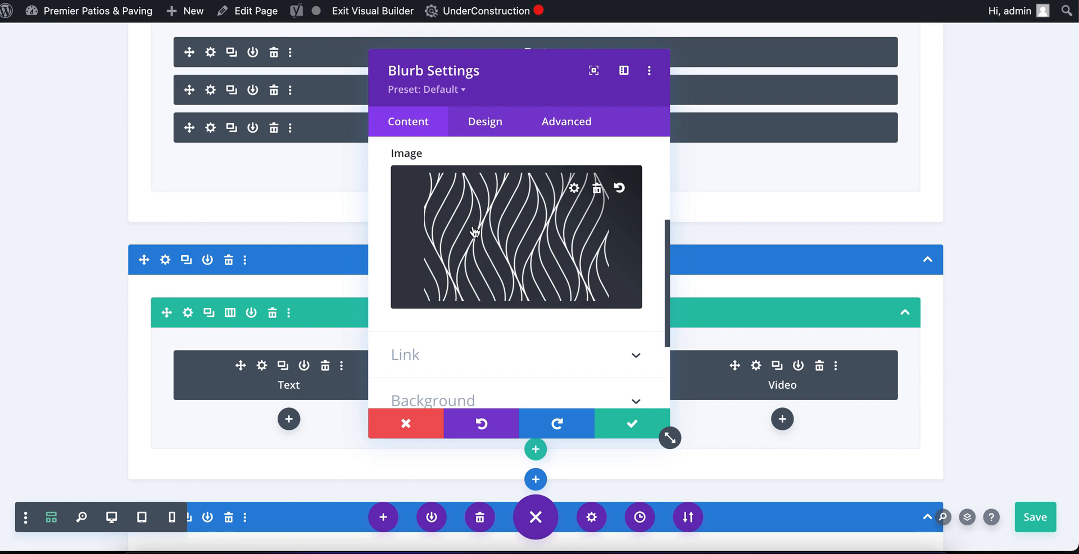
scroll(489, 236, "down", 2)
left_click(472, 339)
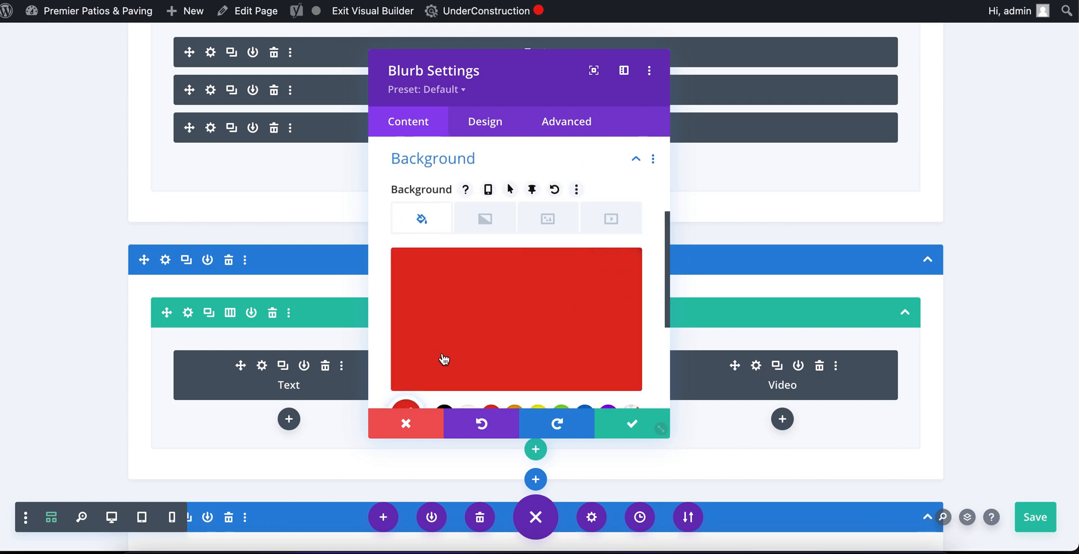
Examine the "Design Smarter" blurb's margin and padding in its design options
left_click(497, 127)
scroll(495, 265, "down", 3)
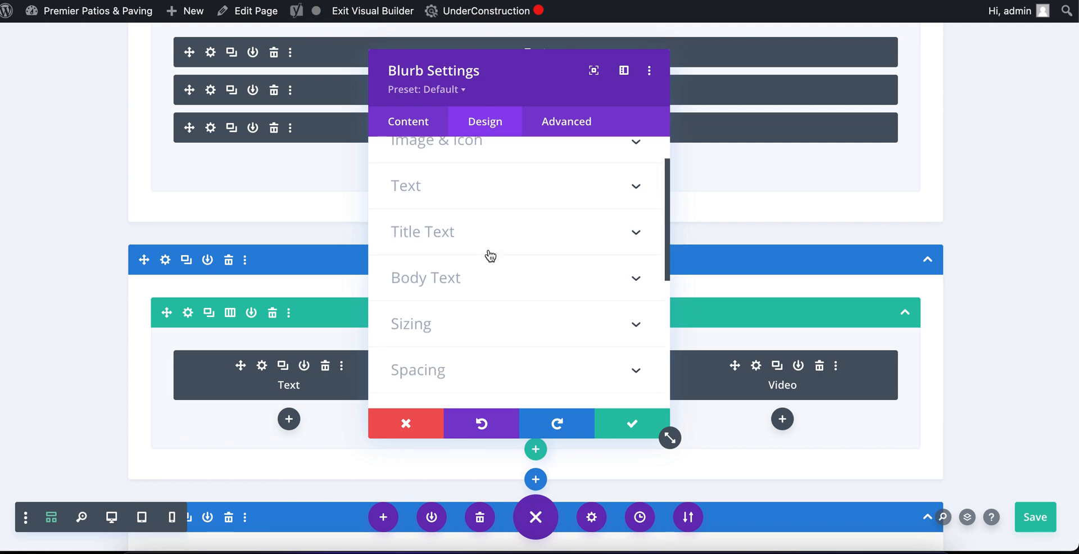
left_click(455, 312)
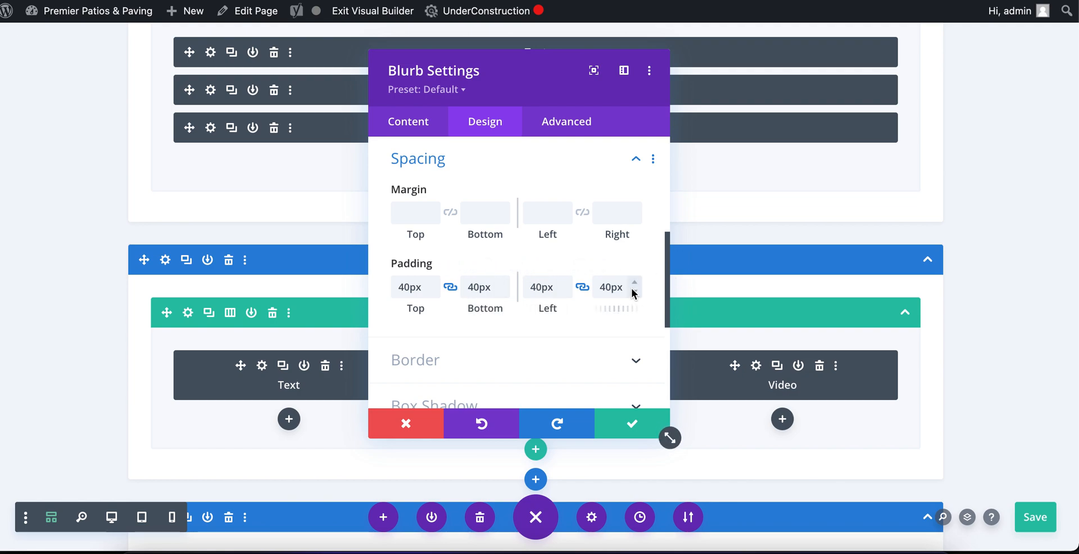
scroll(534, 270, "up", 2)
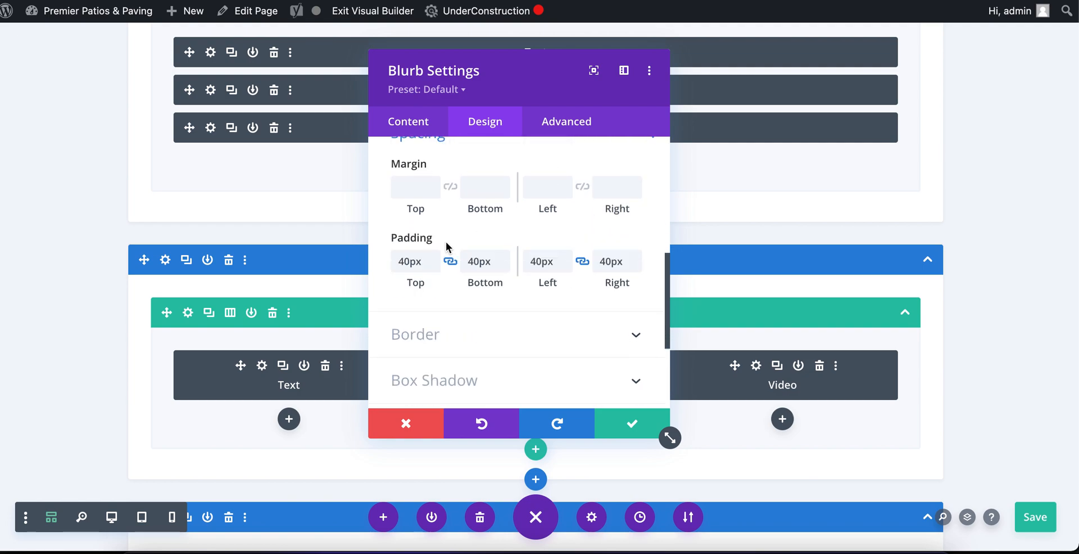
Review the "Design Smarter" blurb's sizing, especially its minimum height, and close its settings
scroll(510, 215, "up", 2)
left_click(513, 247)
scroll(479, 214, "down", 1)
scroll(479, 213, "down", 2)
scroll(475, 214, "up", 2)
scroll(471, 213, "down", 3)
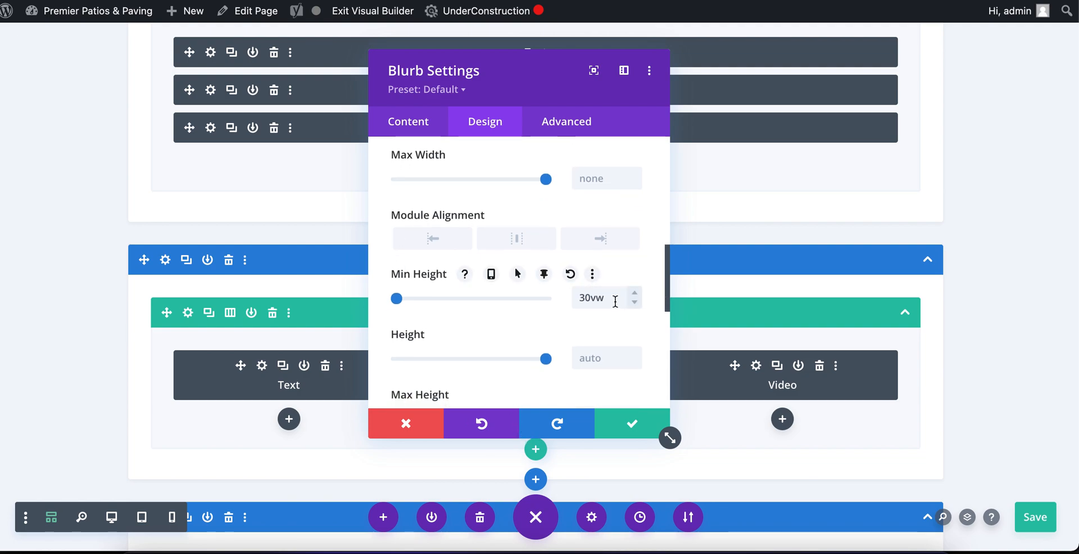
left_click(629, 307)
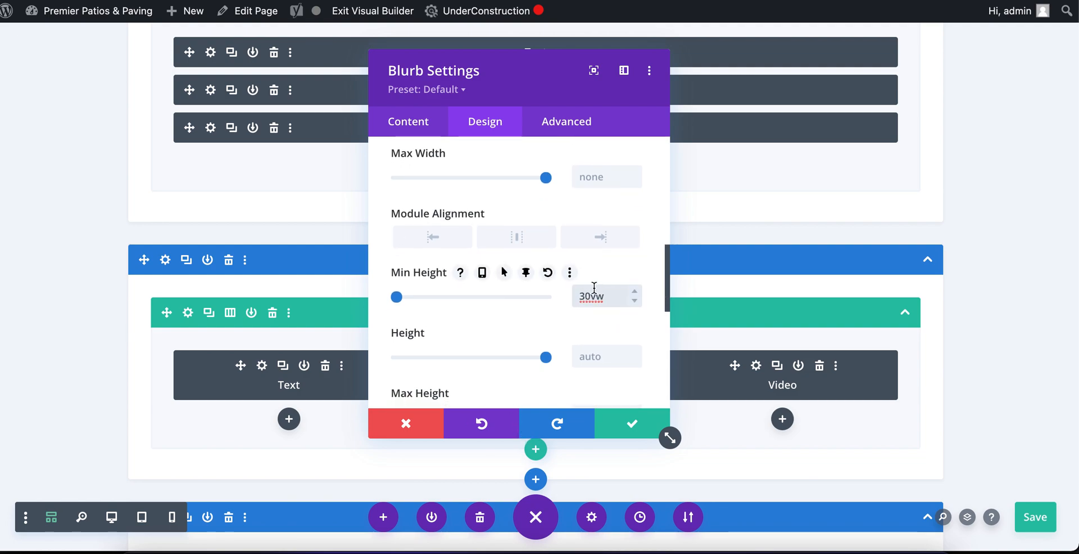
left_click(632, 442)
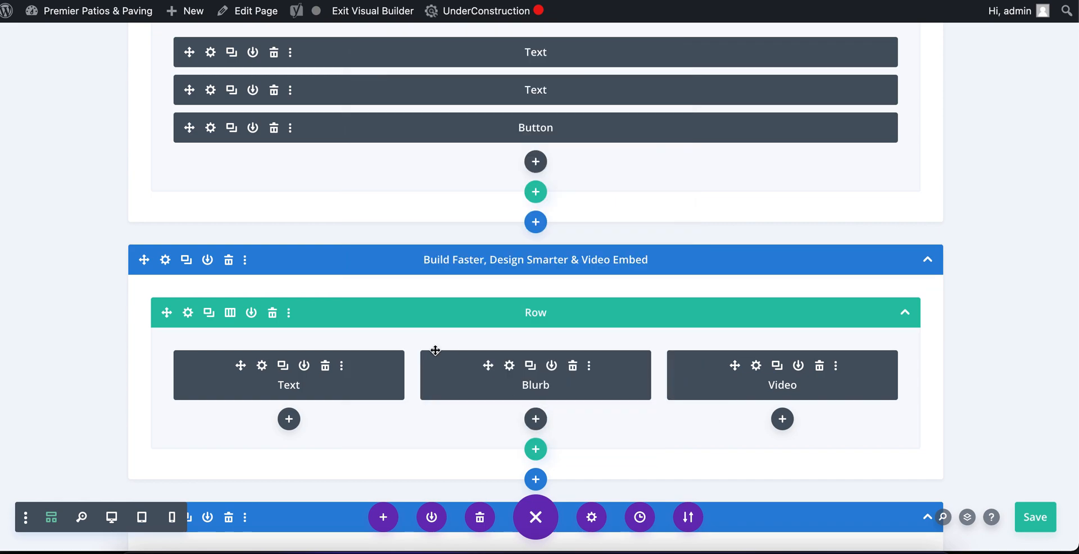
Reopen the "Build Faster" text module to check its height settings, and close it again
left_click(262, 368)
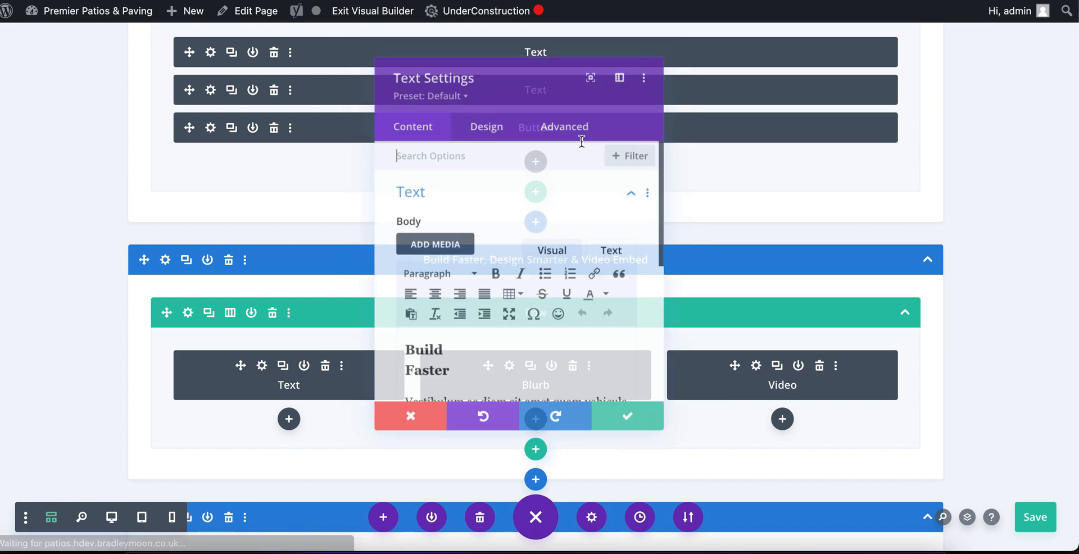
left_click(498, 123)
scroll(482, 290, "down", 1)
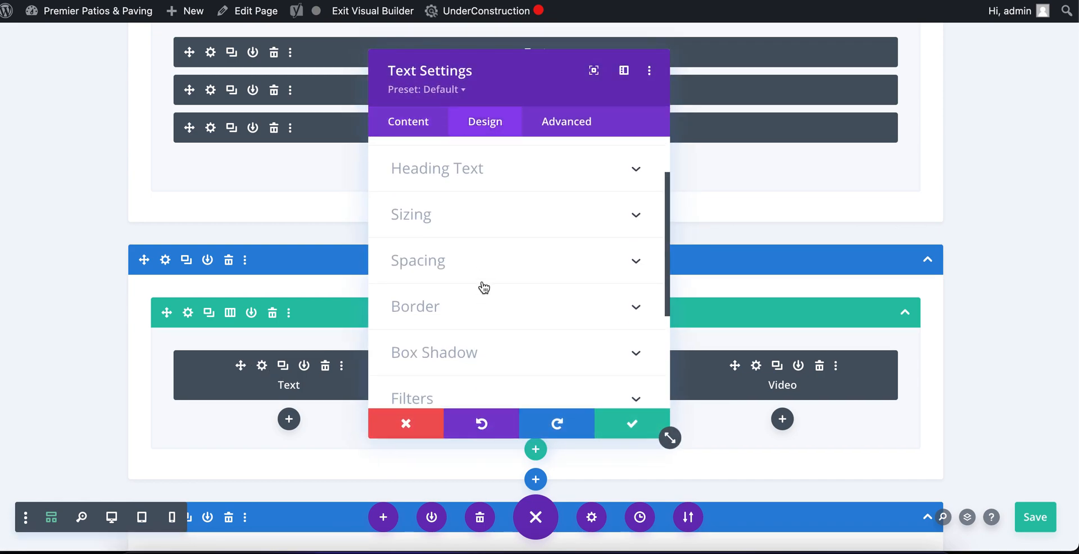
left_click(457, 219)
scroll(491, 239, "down", 2)
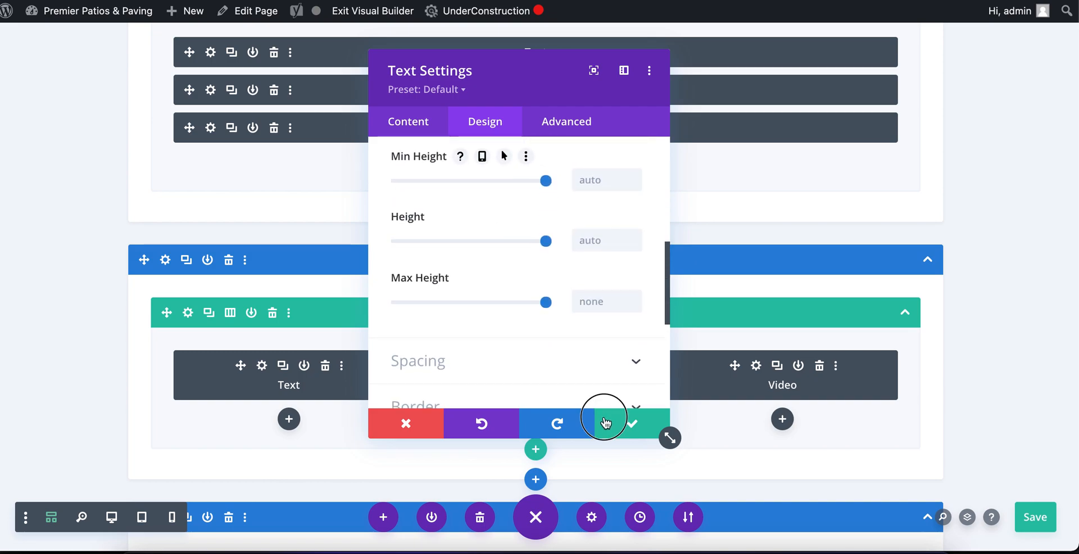
left_click(603, 422)
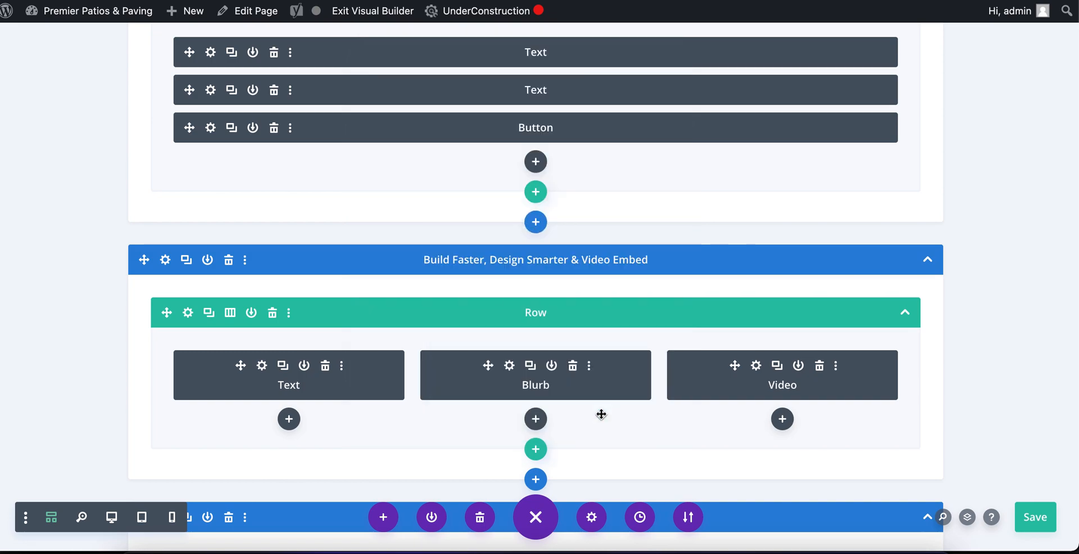
Open the video module in the same row and review its video source and overlay image
left_click(756, 366)
scroll(467, 263, "down", 1)
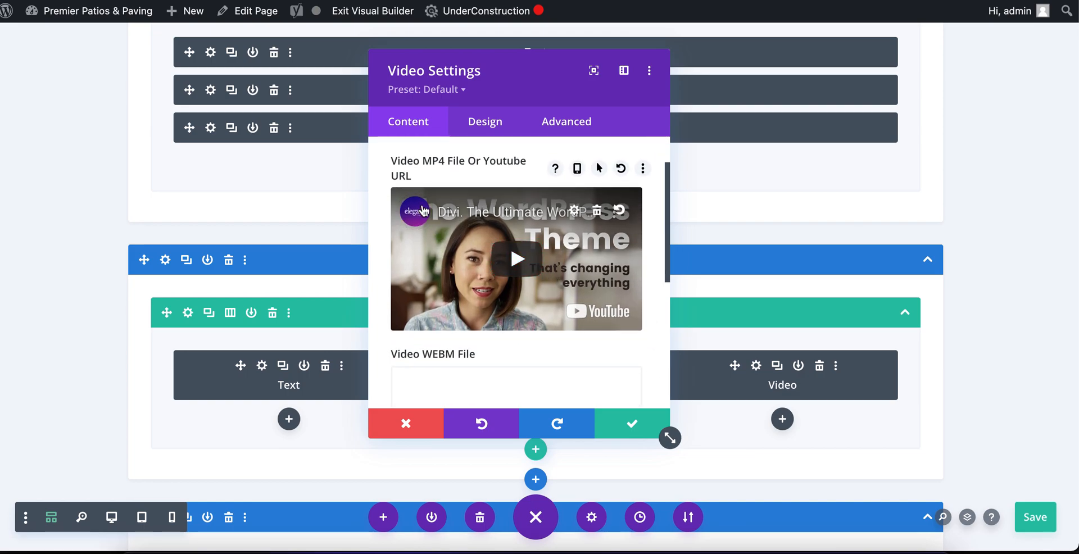
scroll(534, 247, "down", 4)
left_click(516, 304)
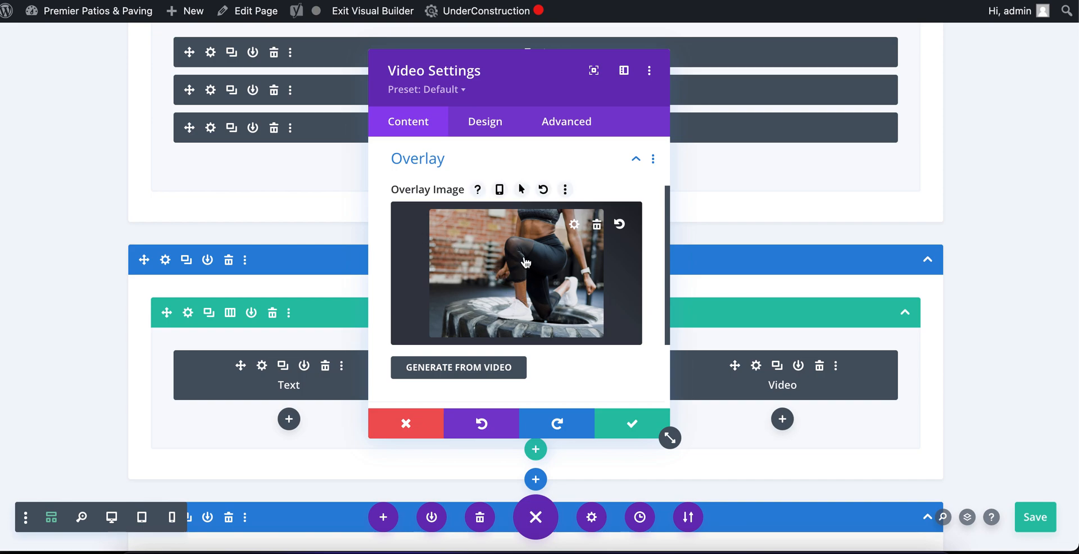
scroll(512, 269, "down", 2)
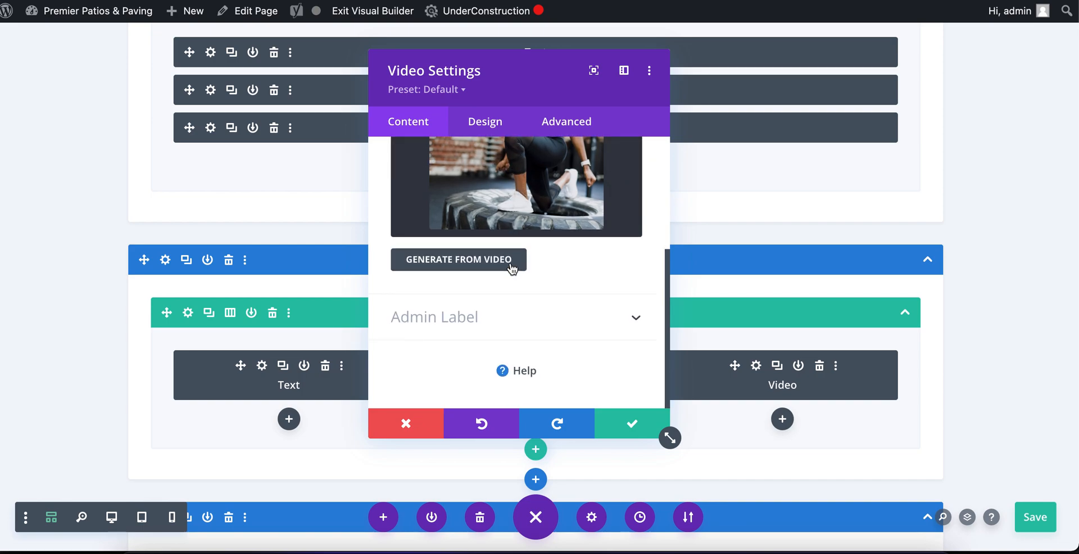
Check the video module's overlay colour and its sizing, especially the minimum height
left_click(470, 118)
scroll(454, 275, "down", 2)
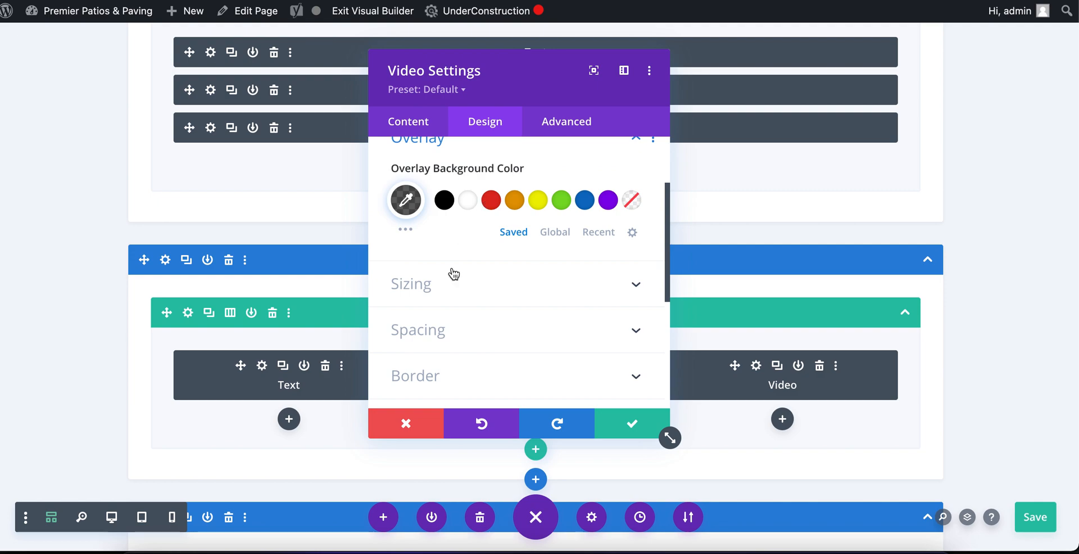
left_click(454, 270)
scroll(456, 274, "down", 3)
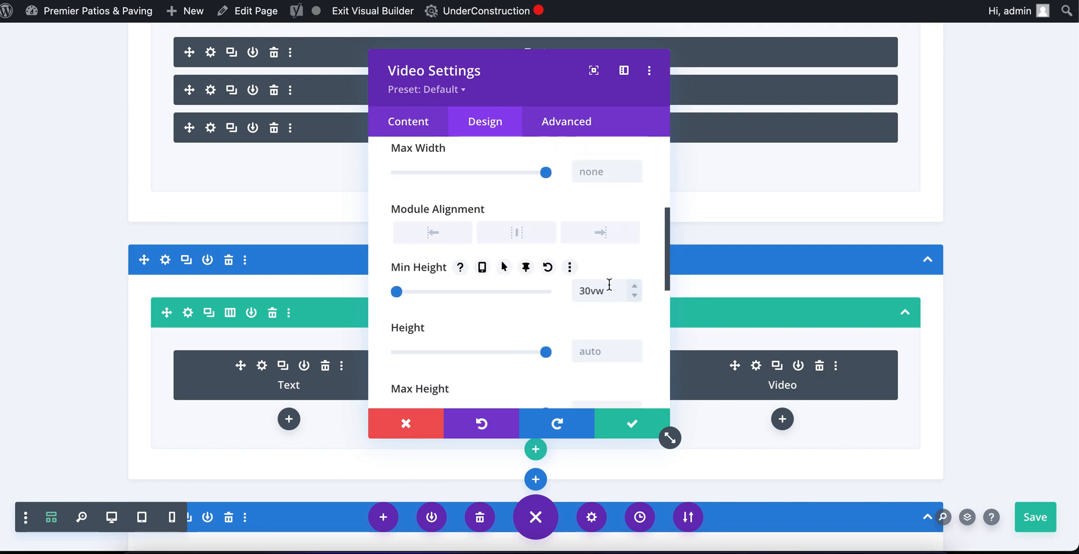
scroll(610, 285, "down", 3)
Examine the video module's margin and padding and look over its remaining design options
left_click(514, 278)
scroll(517, 271, "up", 3)
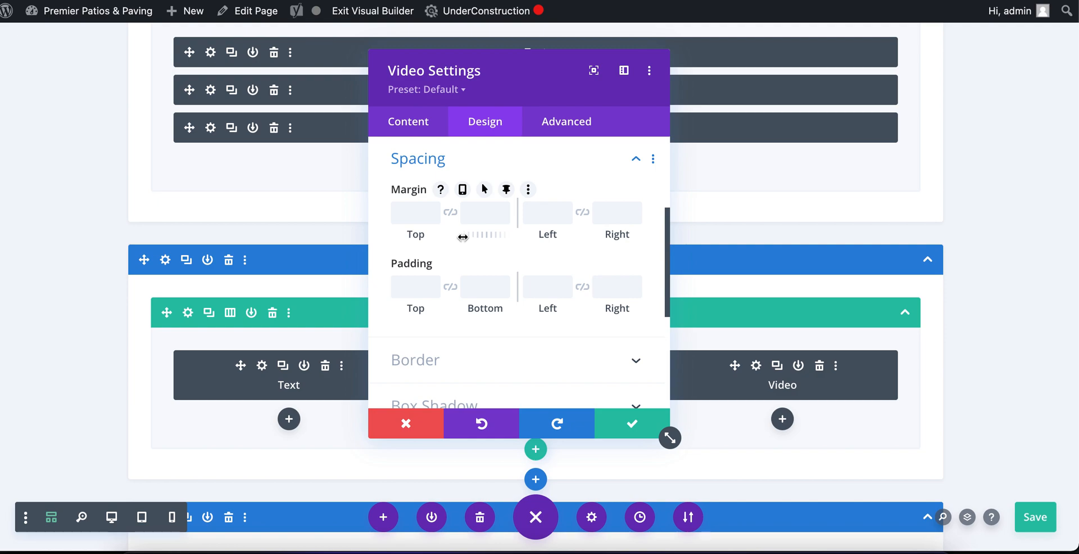
scroll(468, 247, "down", 1)
scroll(511, 261, "down", 5)
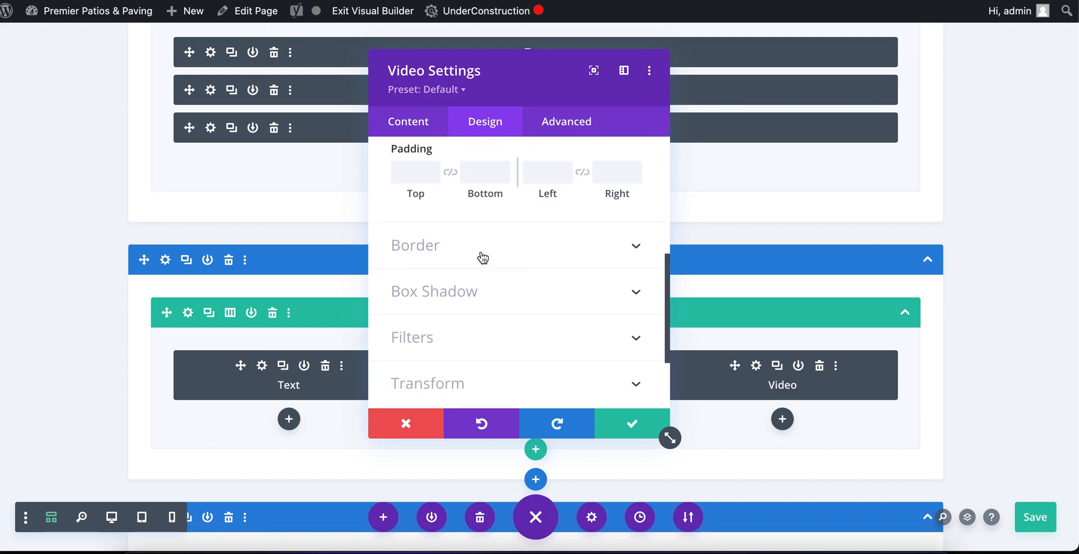
Examine the video module's scroll effects, including sticky position, offset and bottom sticky limit, and close its settings
left_click(552, 133)
scroll(559, 306, "down", 2)
left_click(459, 318)
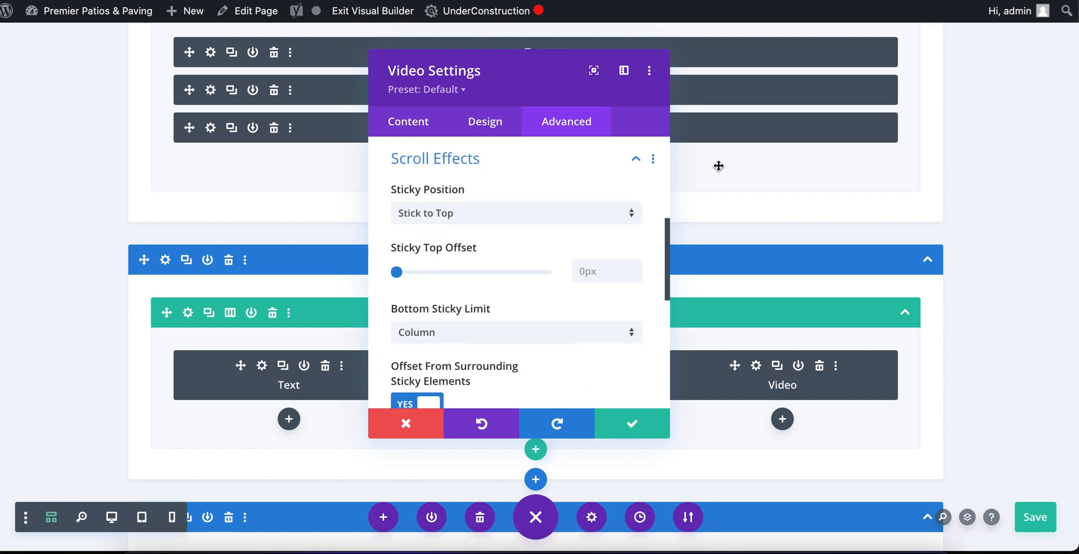
scroll(474, 238, "down", 1)
scroll(474, 239, "down", 2)
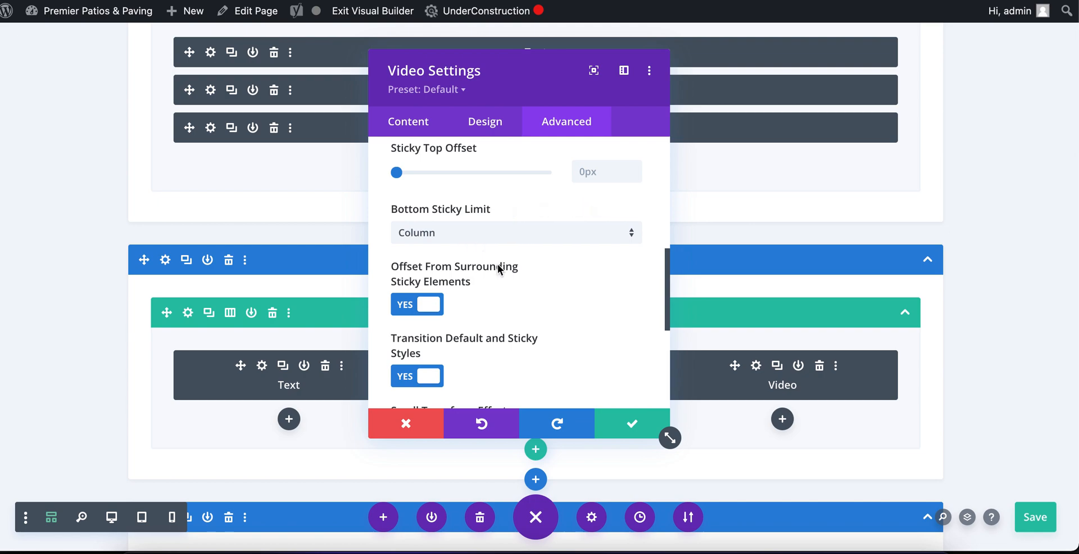
scroll(498, 266, "down", 3)
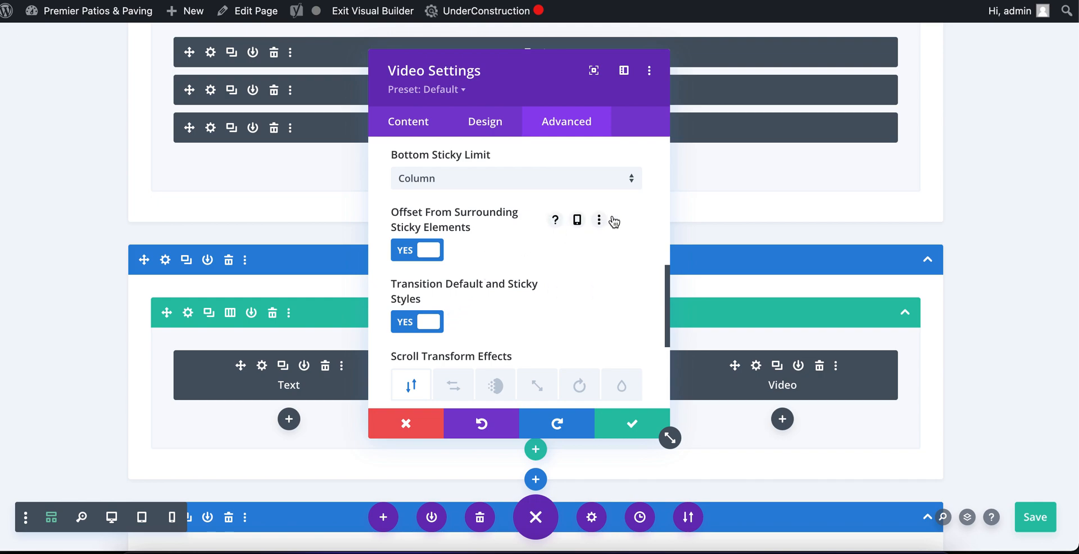
scroll(582, 251, "up", 3)
scroll(582, 251, "up", 5)
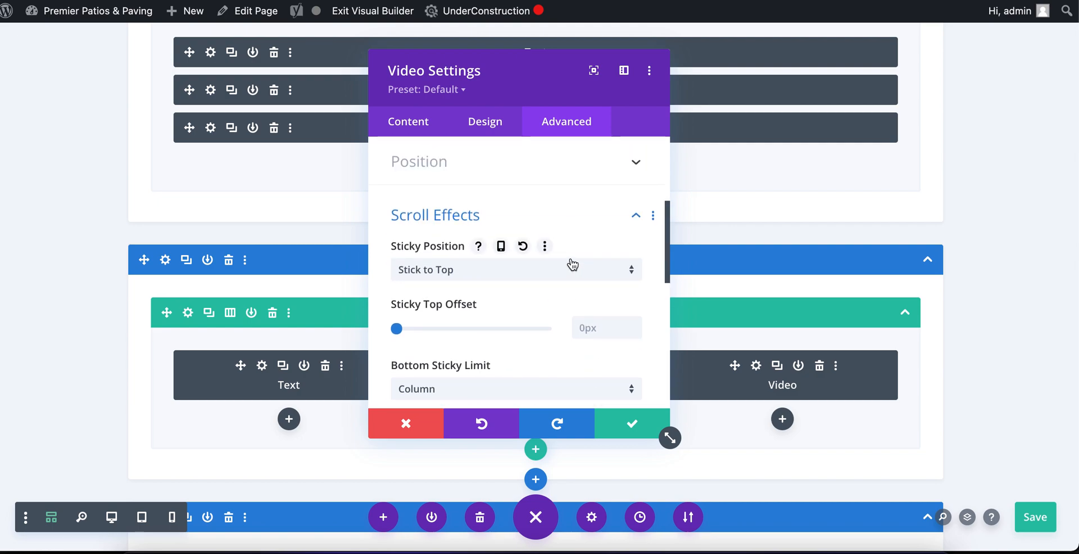
left_click(632, 424)
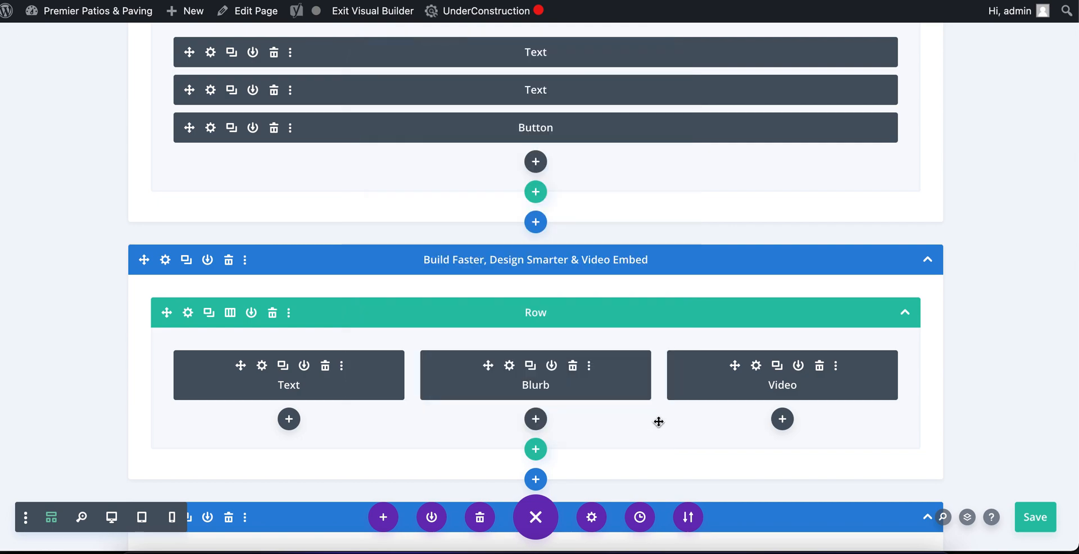
Examine the blurb module's scroll effects, including sticky position, offsets and top and bottom sticky limits, and close its settings
left_click(508, 366)
left_click(567, 136)
scroll(540, 301, "down", 4)
left_click(501, 313)
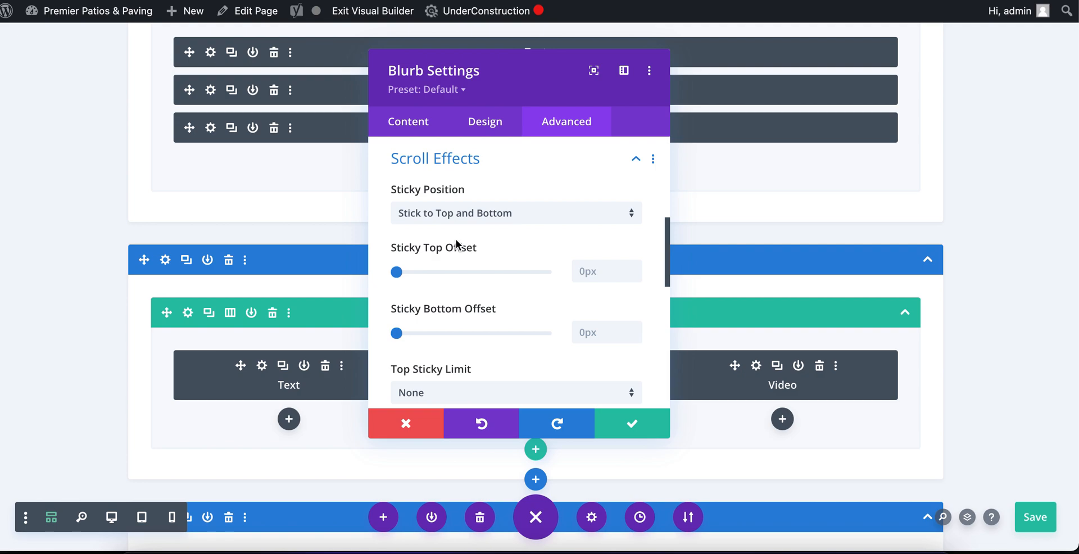
scroll(455, 239, "down", 3)
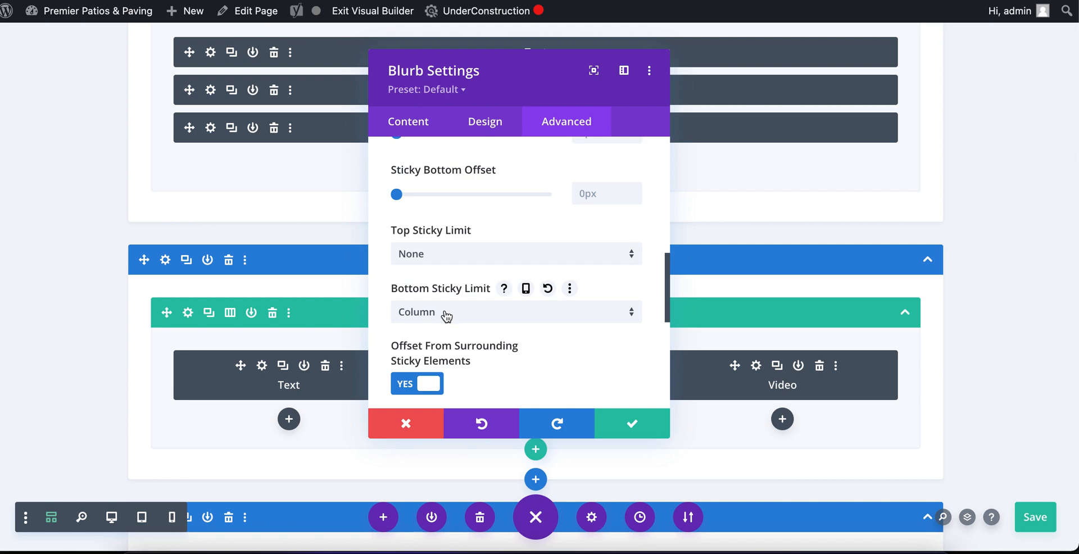
scroll(465, 296, "down", 1)
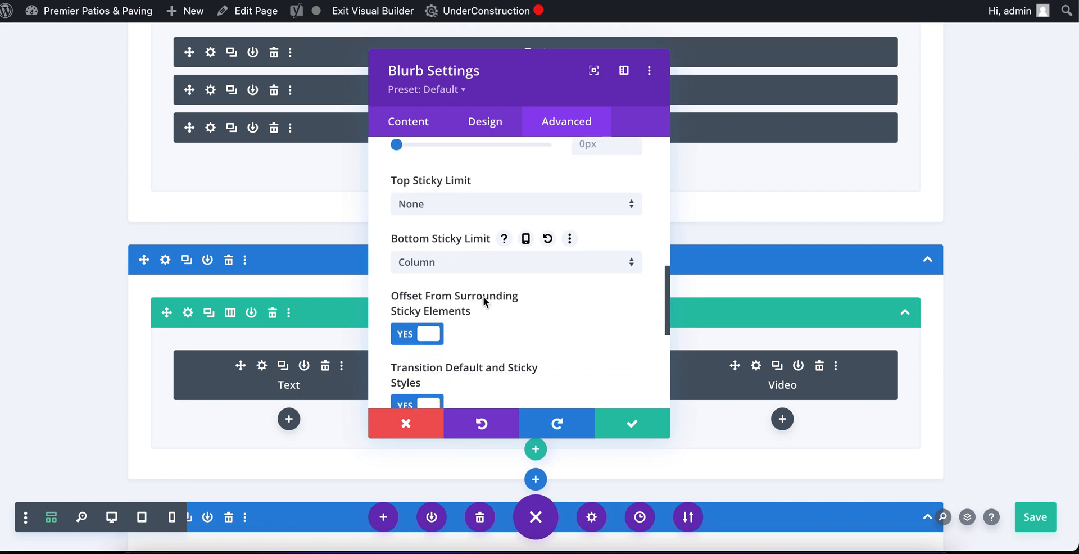
left_click(615, 423)
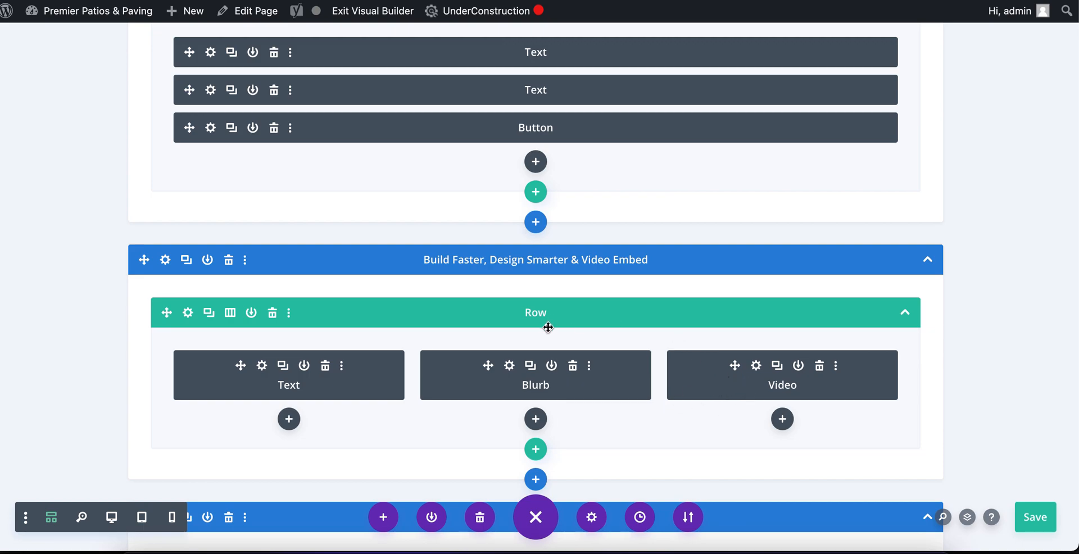
Open the settings of the row holding the three modules and check its scroll effects and position options
left_click(188, 312)
left_click(491, 123)
left_click(562, 123)
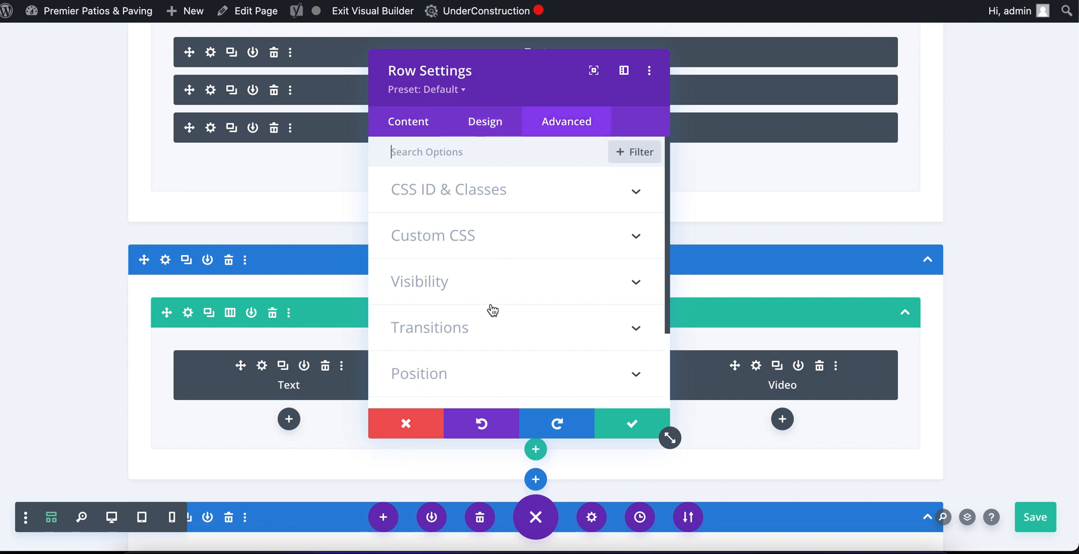
scroll(495, 318, "down", 3)
left_click(496, 321)
scroll(513, 248, "up", 2)
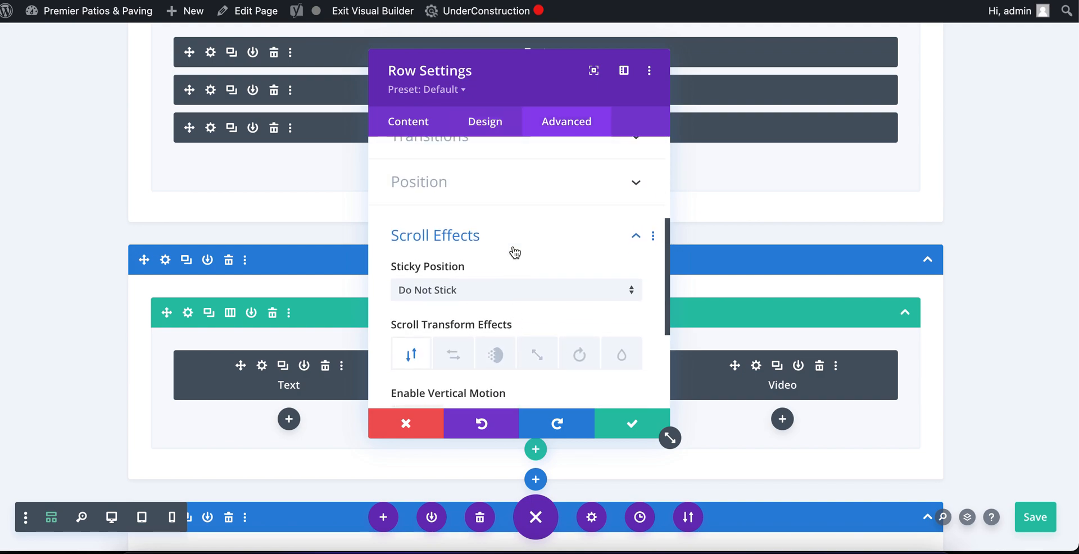
left_click(467, 189)
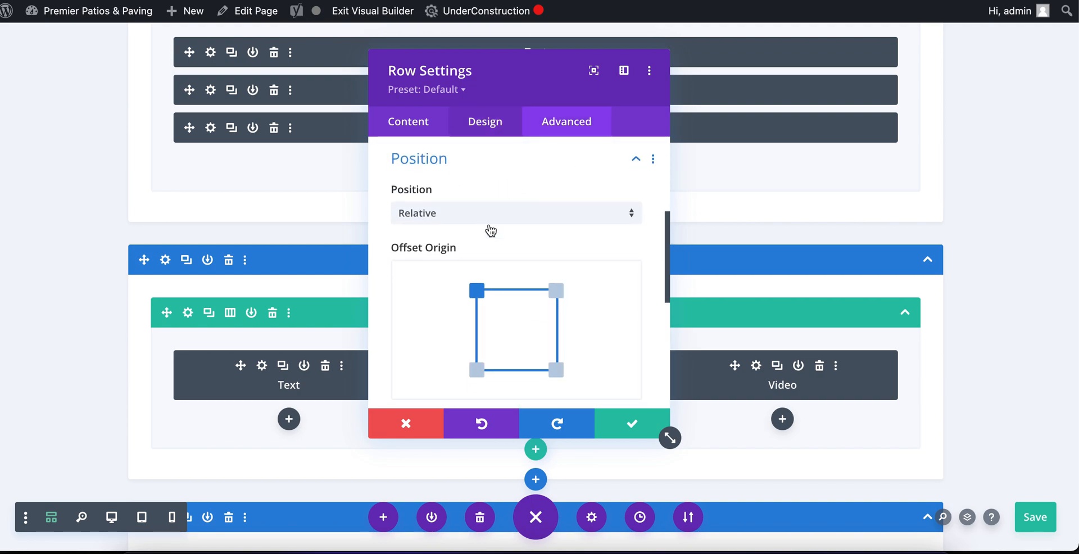
scroll(490, 231, "up", 1)
scroll(492, 235, "up", 3)
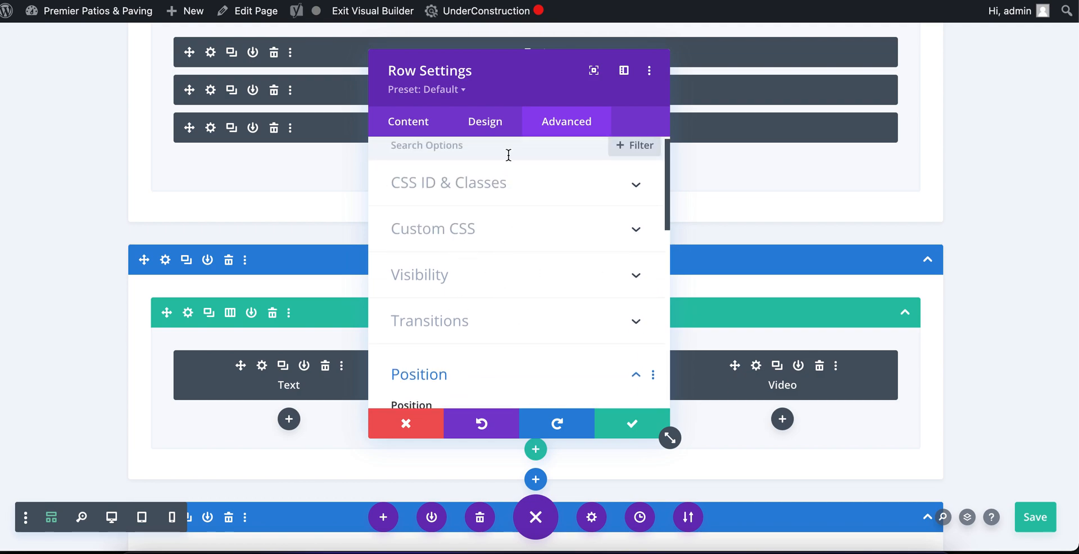
Check the row's margin and its top and bottom padding, and close the row settings
left_click(498, 124)
left_click(467, 239)
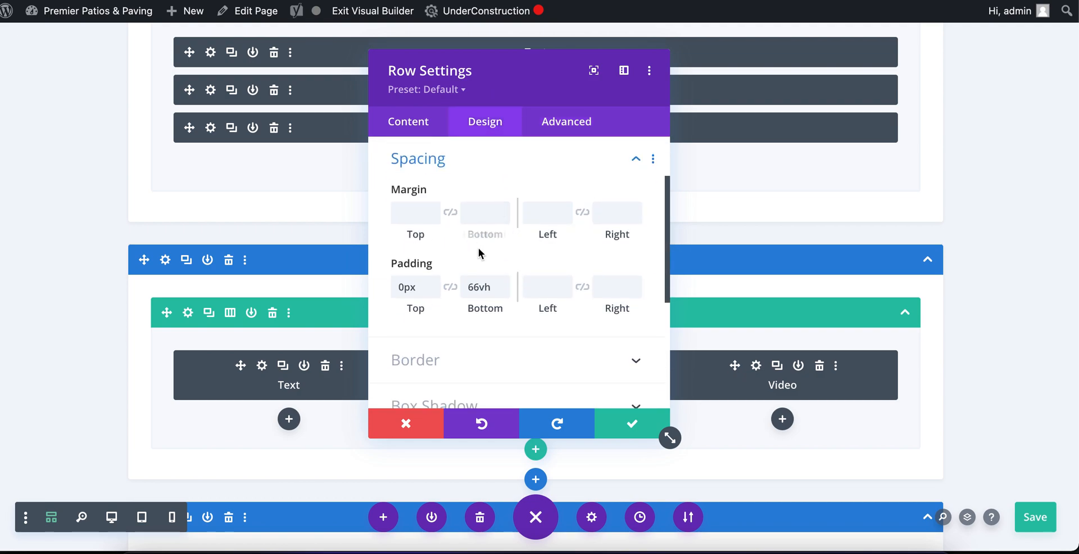
left_click_drag(423, 287, 385, 290)
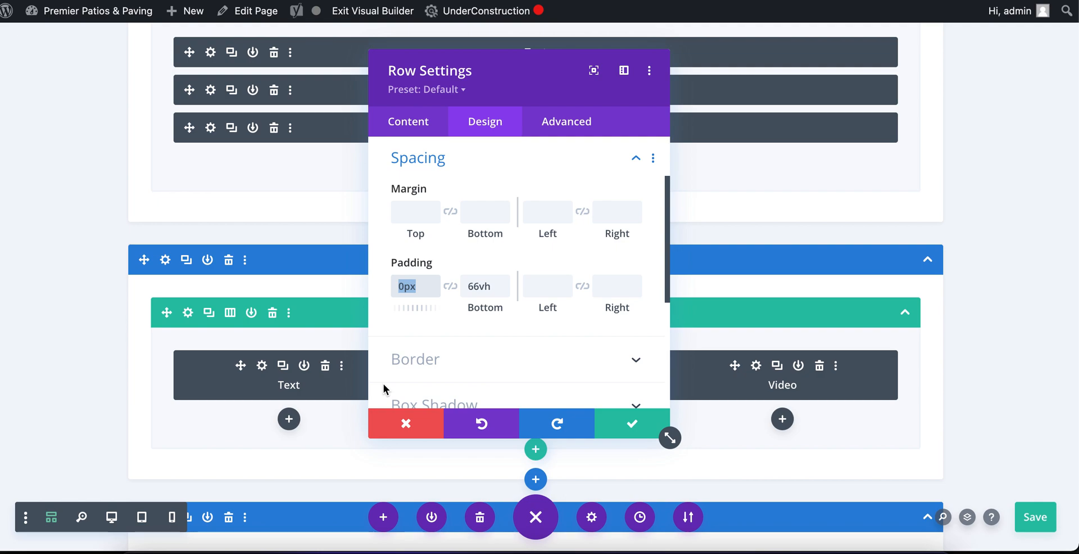
left_click(632, 432)
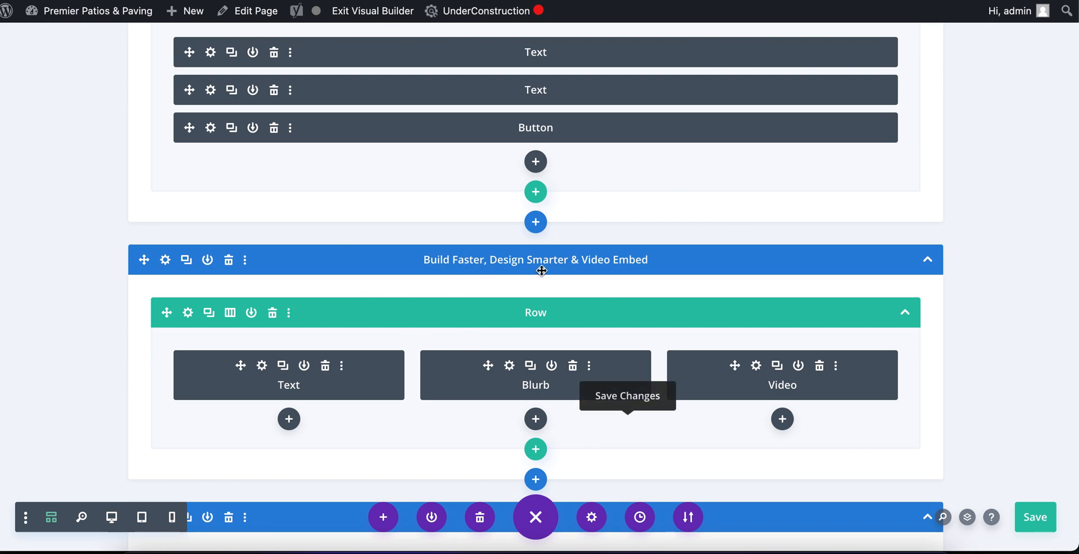
Open the settings of the Build Faster, Design Smarter & Video Embed section and check its margin and padding
left_click(165, 260)
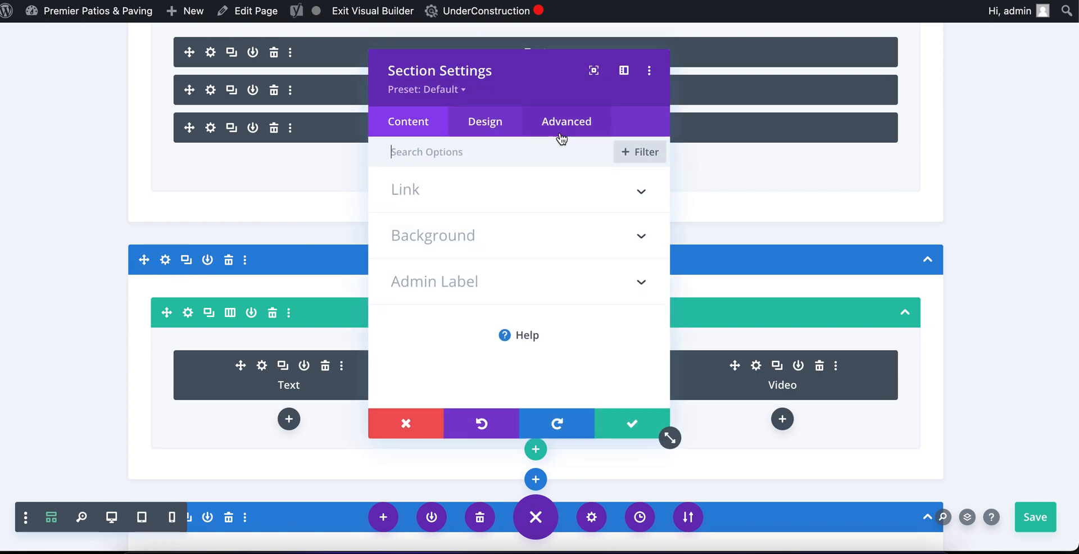
left_click(498, 121)
left_click(457, 321)
scroll(556, 245, "down", 3)
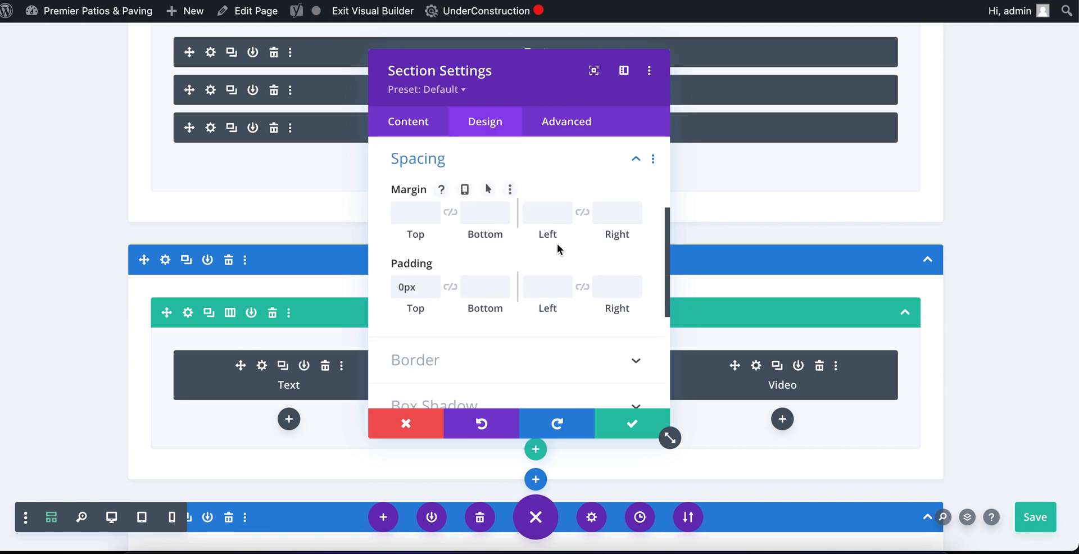
Review the section's sticky position and scroll transform effects, and close the section settings
left_click(579, 128)
scroll(513, 304, "down", 3)
left_click(510, 319)
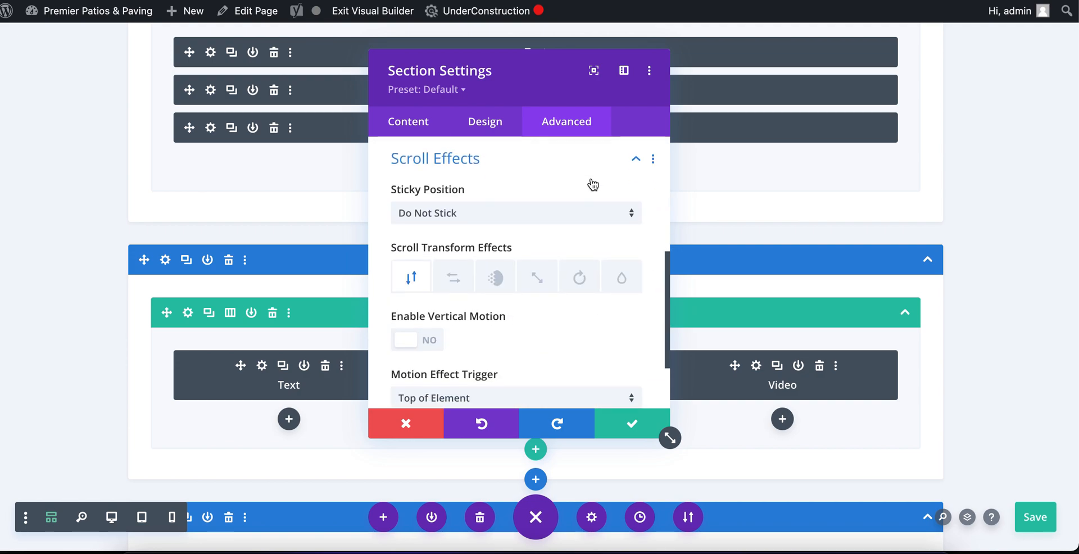
scroll(584, 196, "down", 2)
scroll(525, 219, "up", 4)
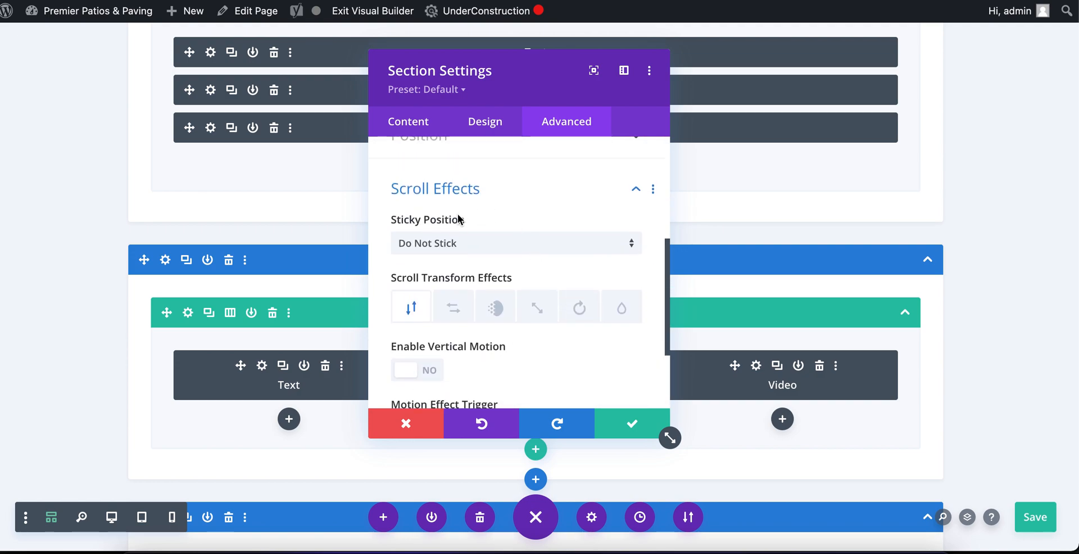
scroll(441, 322, "up", 3)
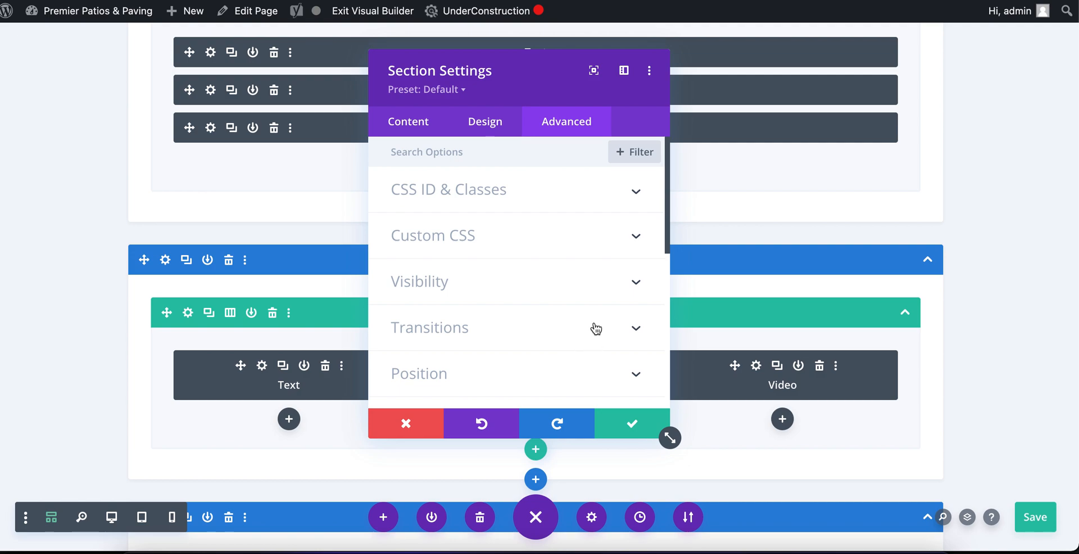
left_click(631, 425)
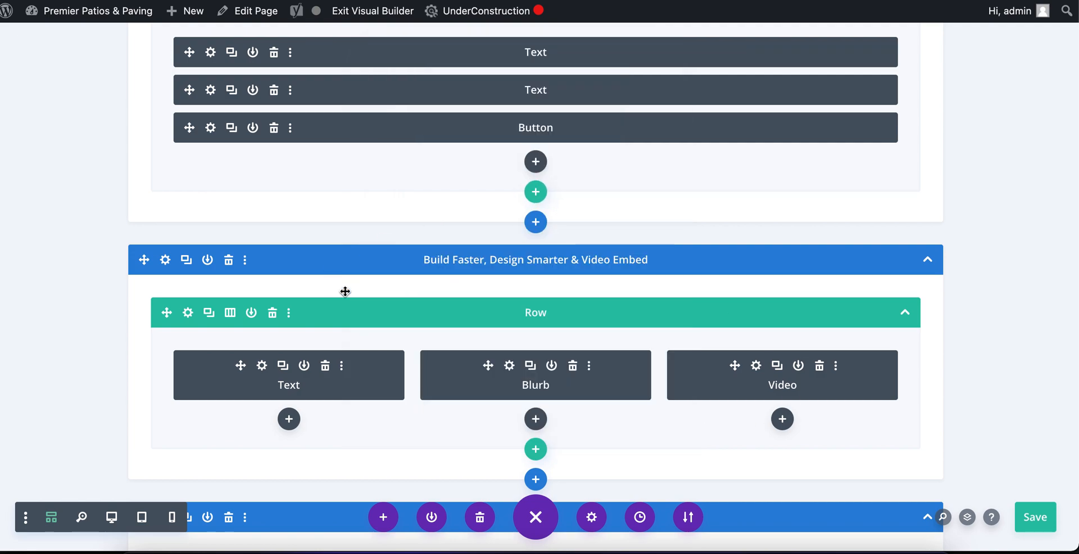
Open the row's second column and check its bottom padding, returning to the row settings
left_click(189, 313)
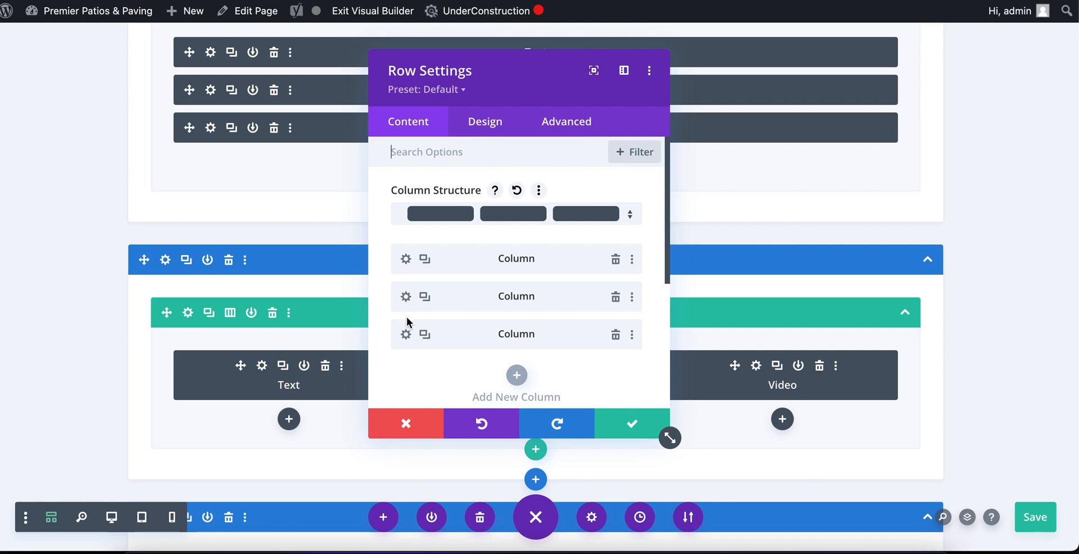
left_click(403, 300)
left_click(478, 127)
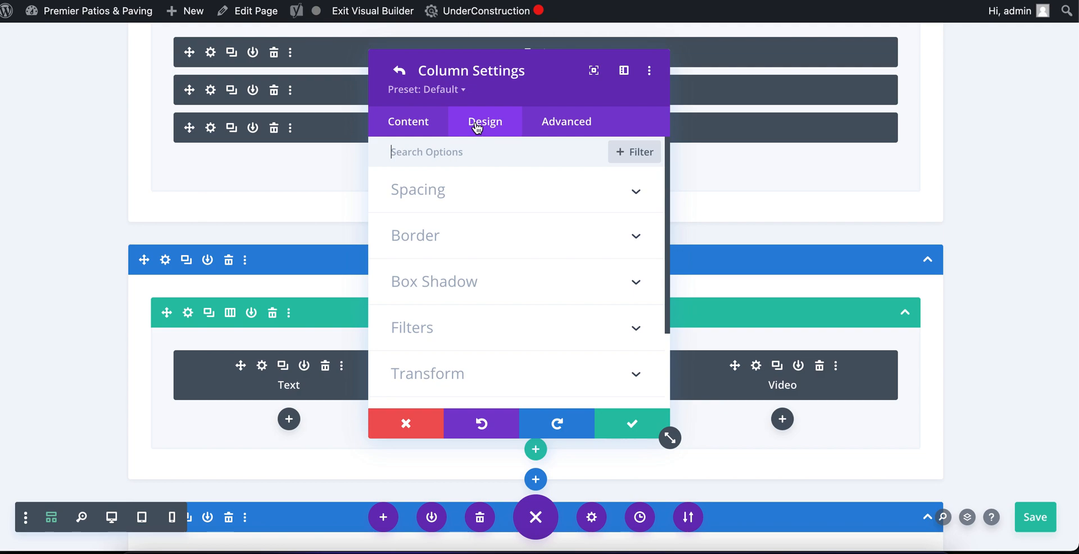
left_click(458, 191)
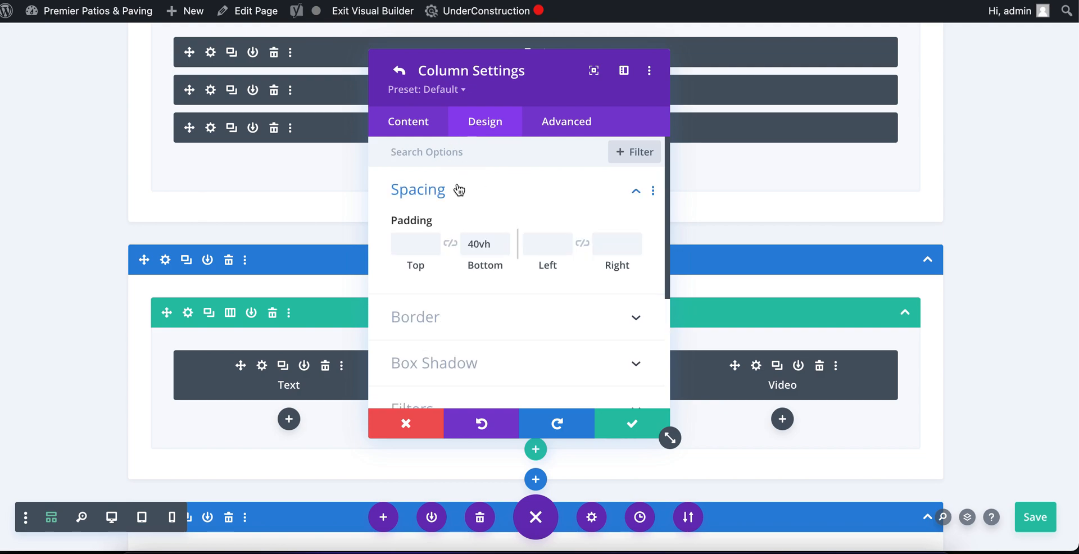
left_click_drag(490, 245, 459, 243)
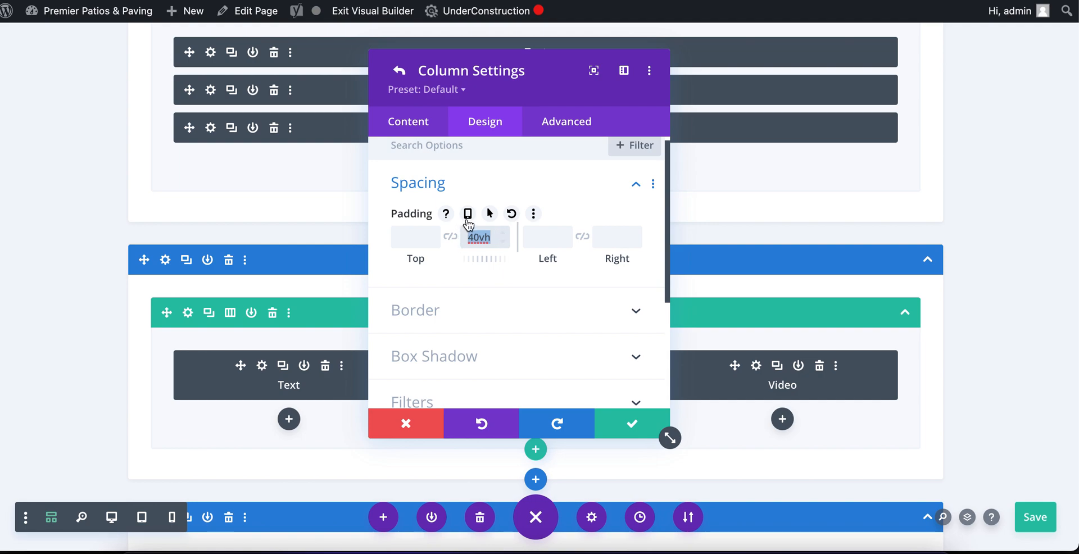
left_click(623, 433)
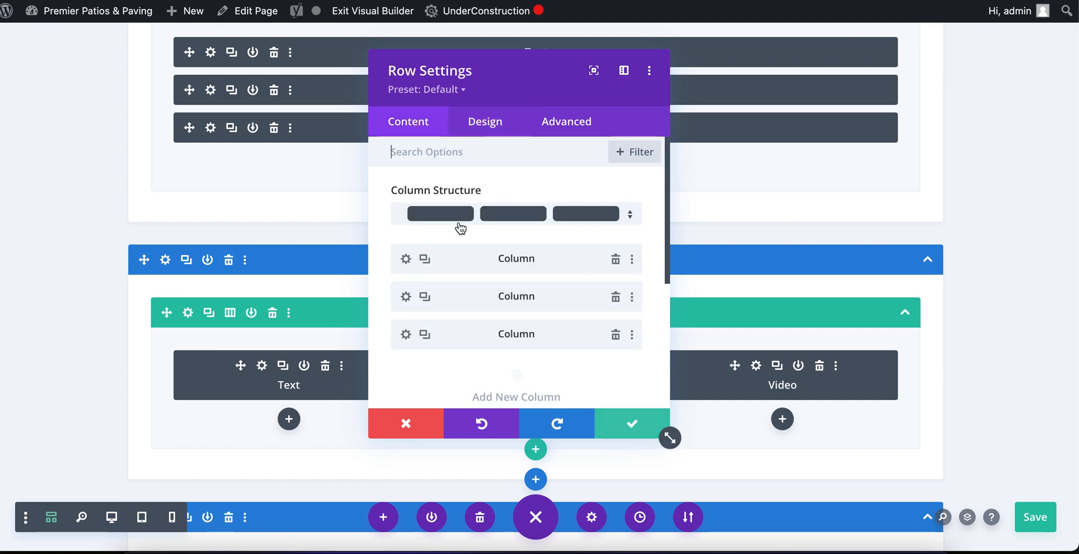
Check the third column's bottom padding and remaining design options, and close the settings
left_click(408, 339)
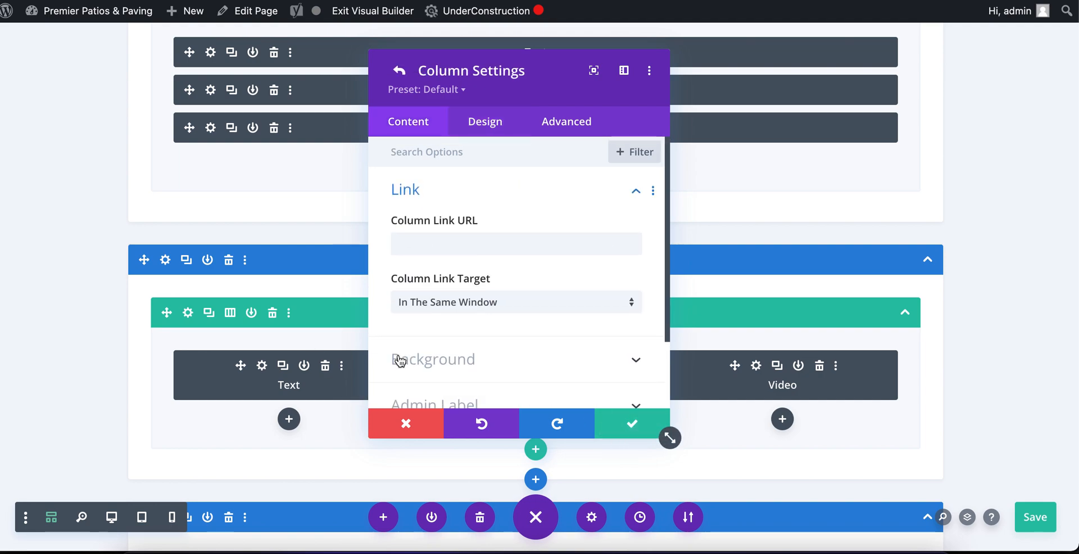
left_click(499, 125)
left_click(477, 184)
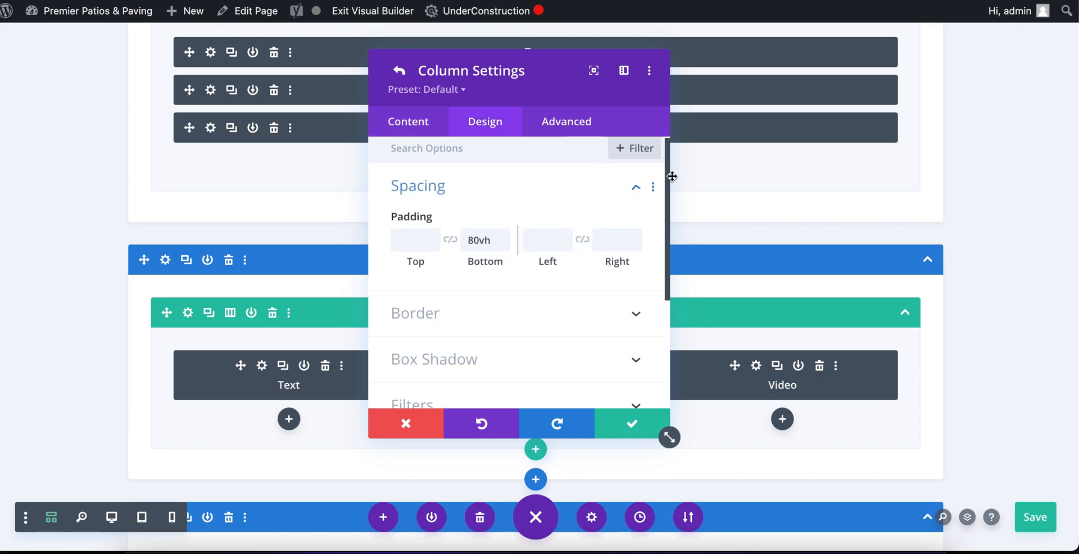
left_click(470, 244)
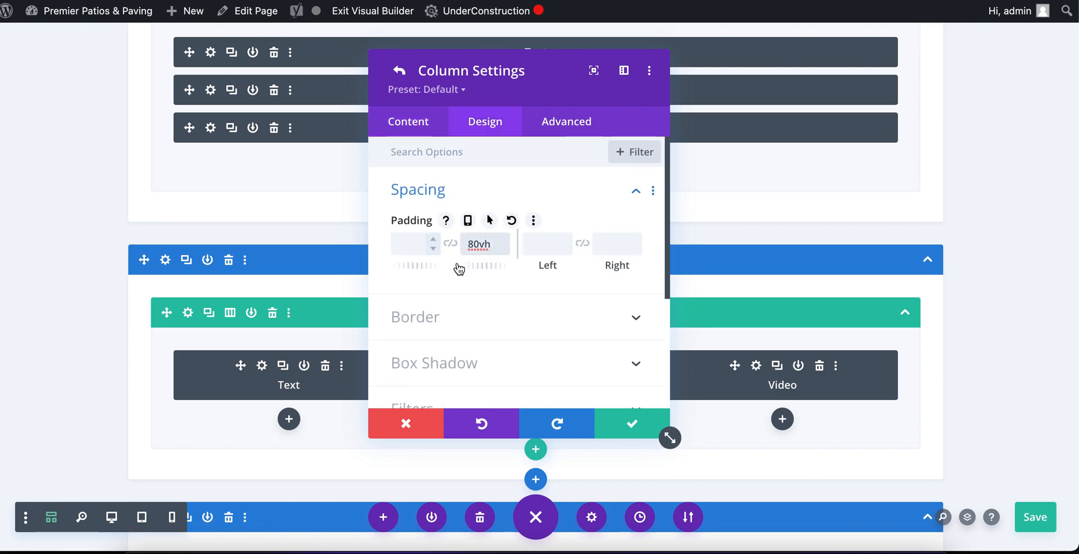
scroll(453, 265, "down", 3)
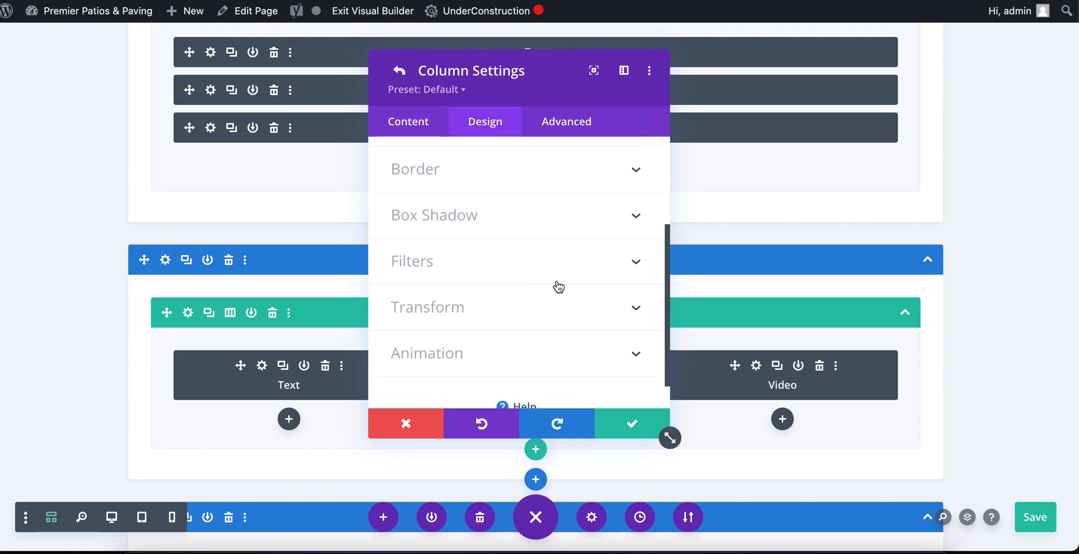
left_click(641, 425)
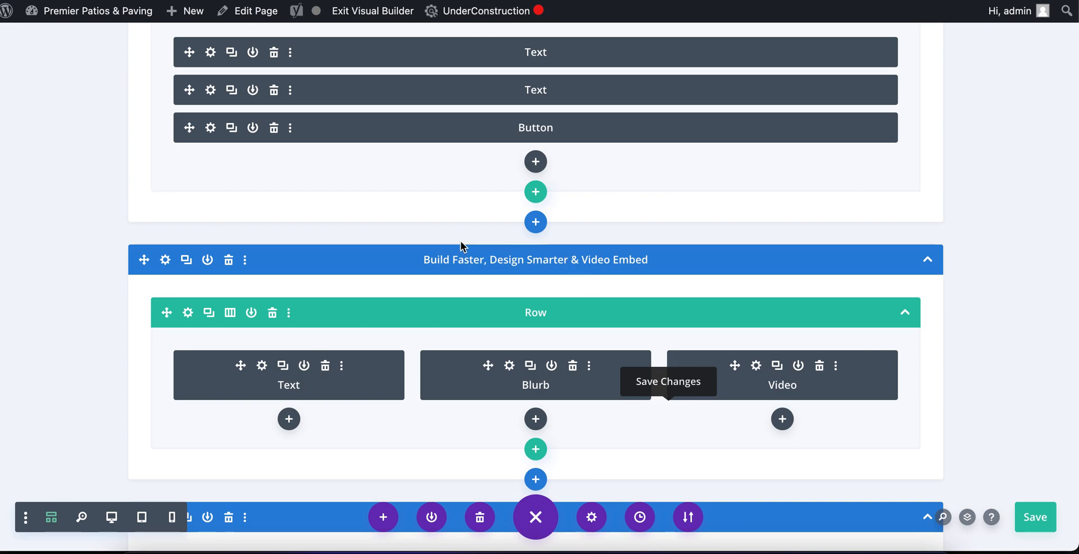
Open the text module in the last section, look over its body text and close its settings
scroll(458, 242, "down", 4)
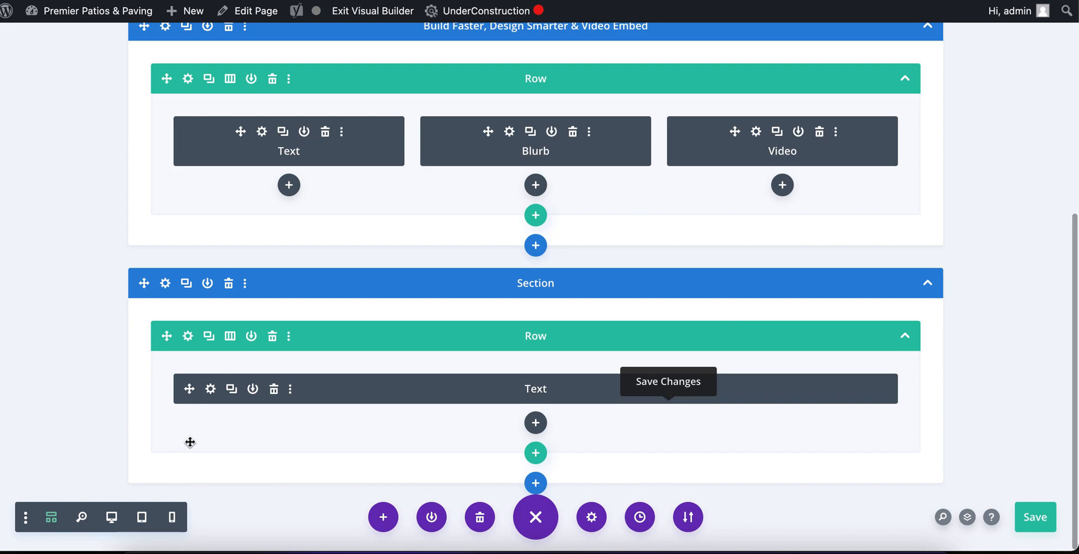
left_click(210, 389)
scroll(523, 315, "down", 1)
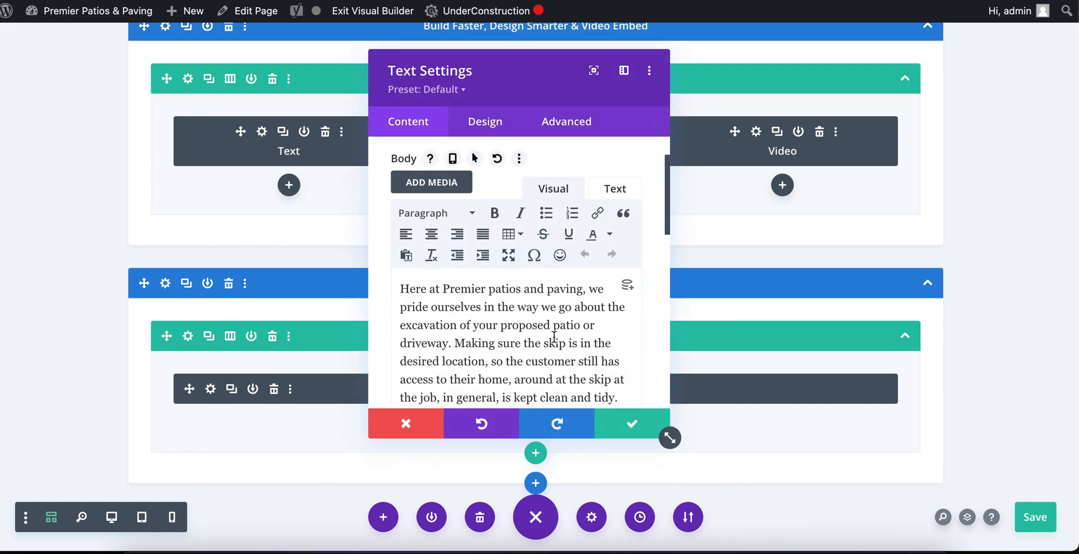
scroll(495, 315, "down", 2)
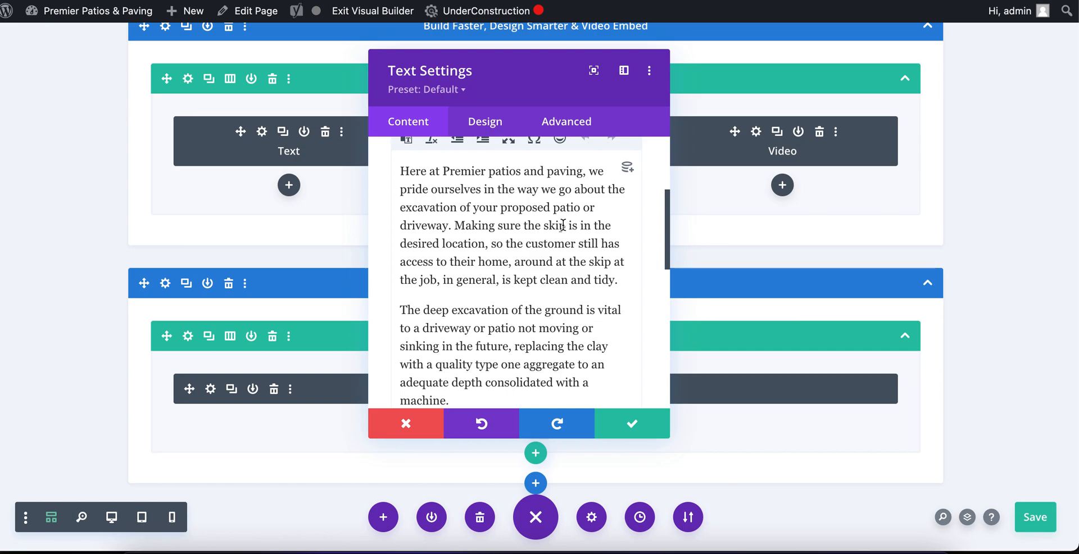
left_click(659, 423)
Save the page and exit the visual builder to show the live page
left_click(1042, 516)
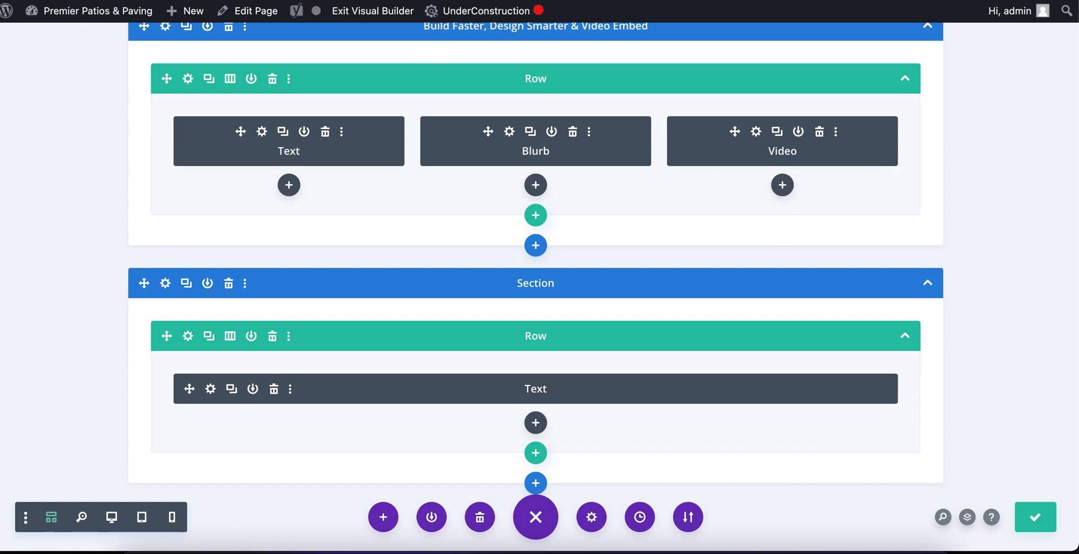
left_click(388, 1)
scroll(511, 76, "up", 2)
left_click(42, 4)
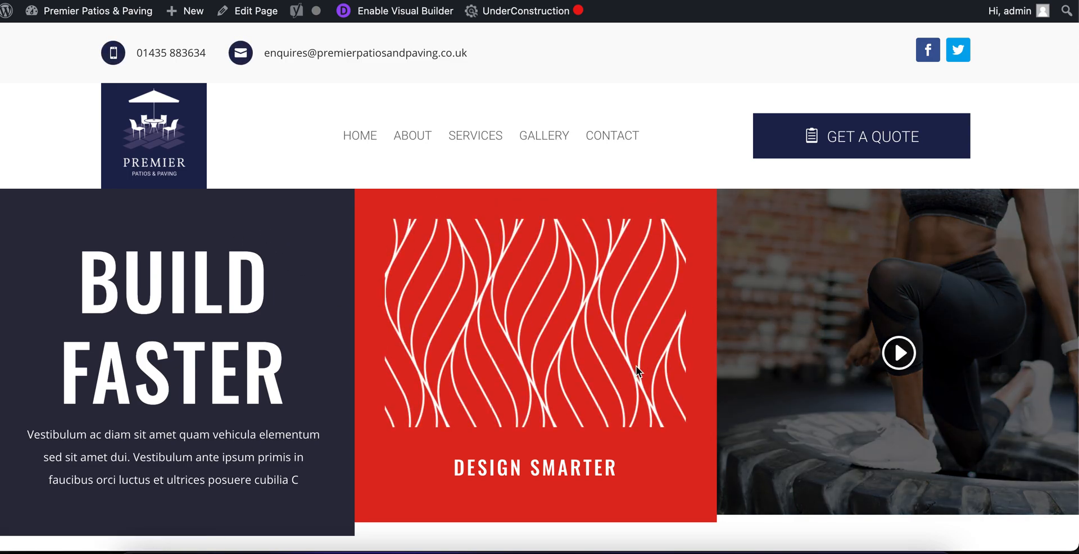
Examine on the live page how the three sticky columns scroll away and uncover the fixed section, down to the footer
scroll(622, 337, "down", 3)
scroll(602, 339, "down", 2)
scroll(602, 339, "up", 5)
scroll(603, 337, "down", 3)
scroll(603, 337, "up", 3)
scroll(605, 336, "down", 3)
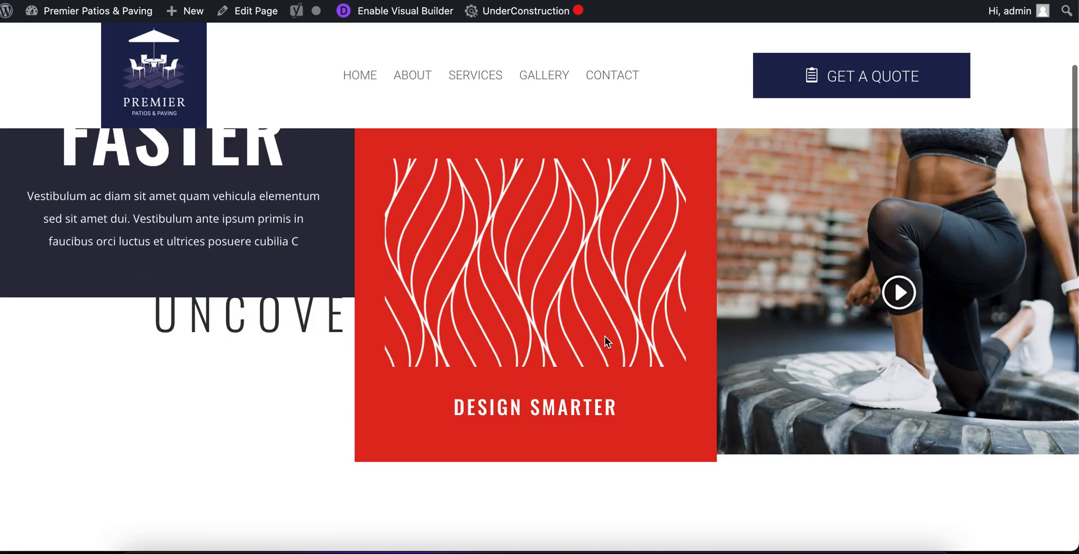
scroll(605, 336, "down", 3)
scroll(606, 341, "down", 5)
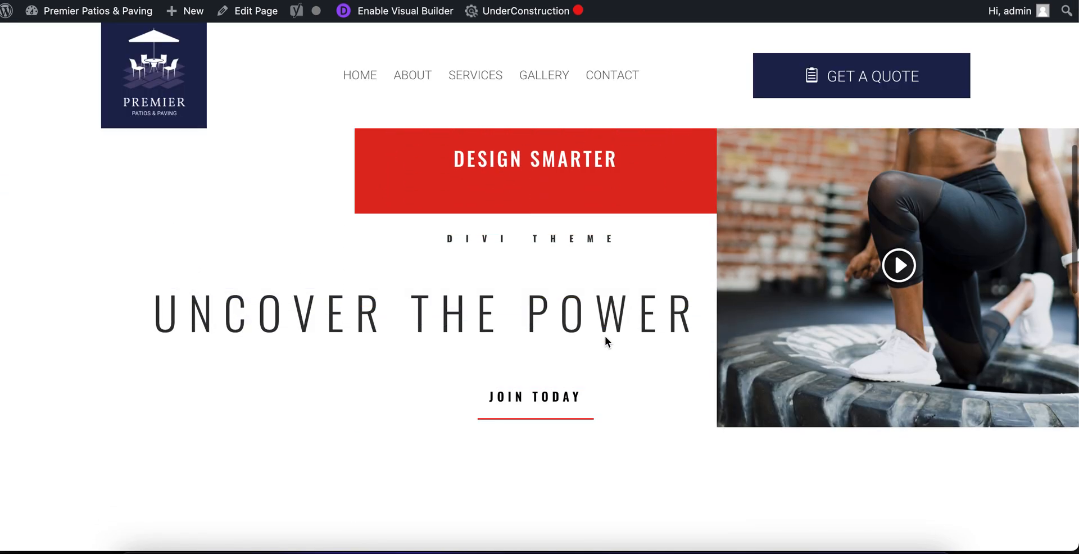
scroll(607, 341, "down", 10)
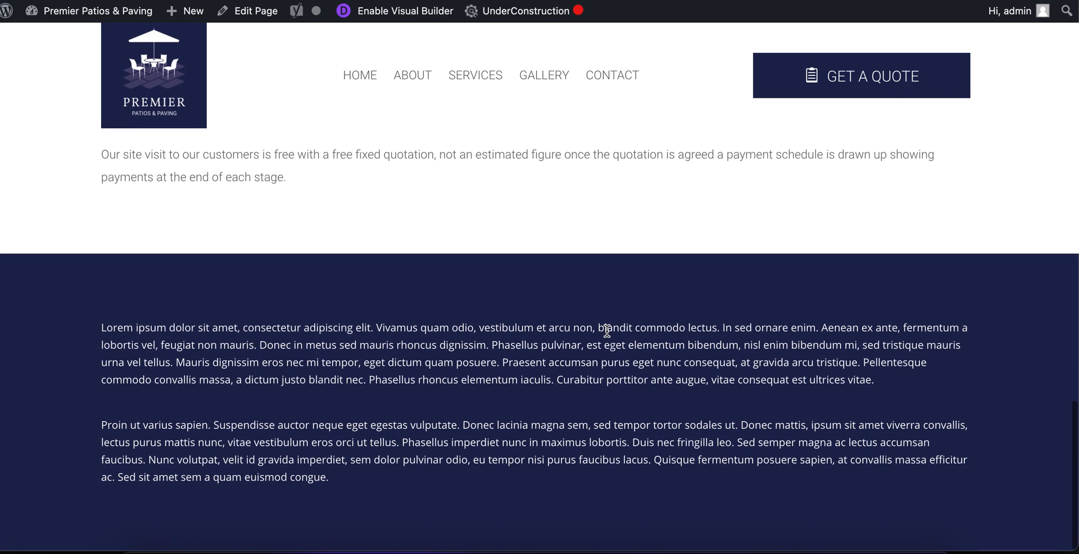
Return to the top of the live page, examining how the columns pass beneath the sticky header
scroll(608, 331, "up", 8)
scroll(609, 329, "up", 5)
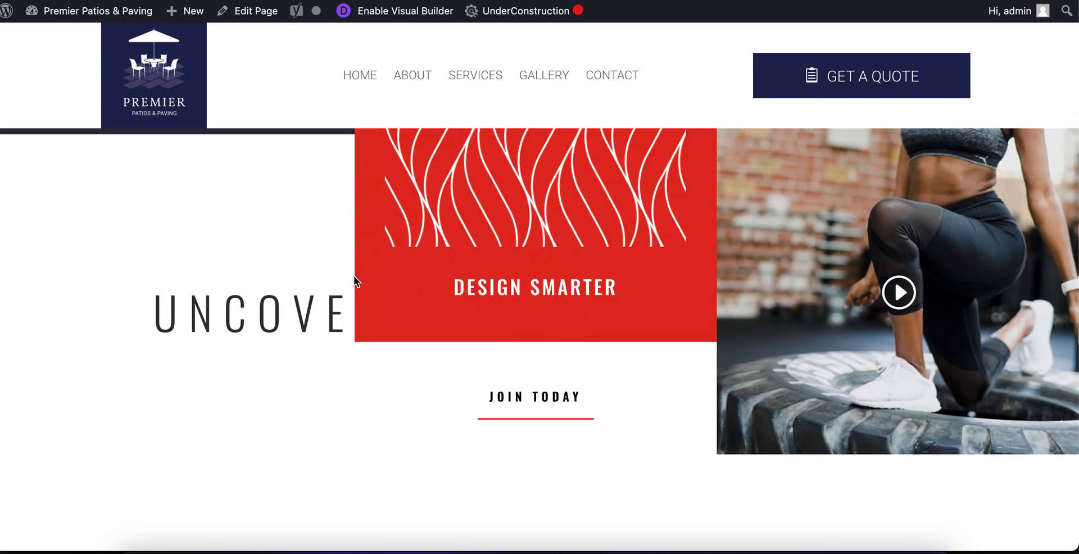
scroll(354, 280, "up", 4)
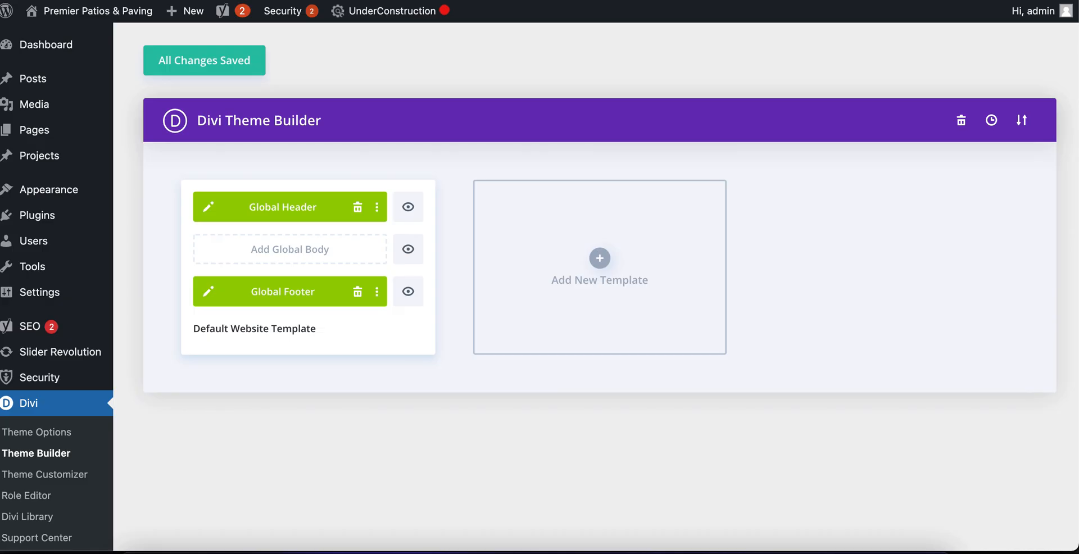
Edit the global header layout and turn off the sticky position in the main header section's scroll effects
left_click(213, 217)
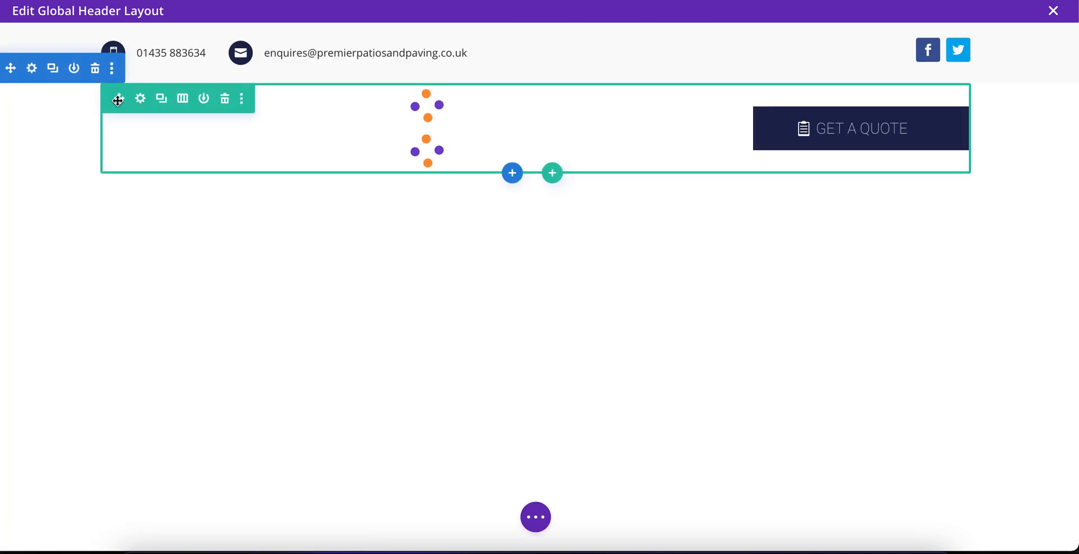
left_click(31, 70)
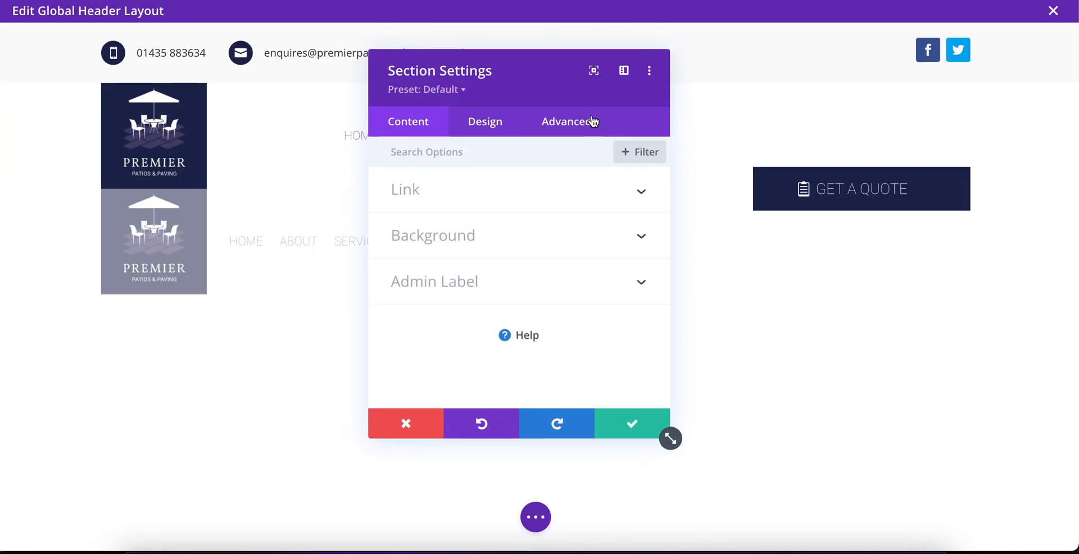
scroll(540, 352, "down", 2)
left_click(515, 320)
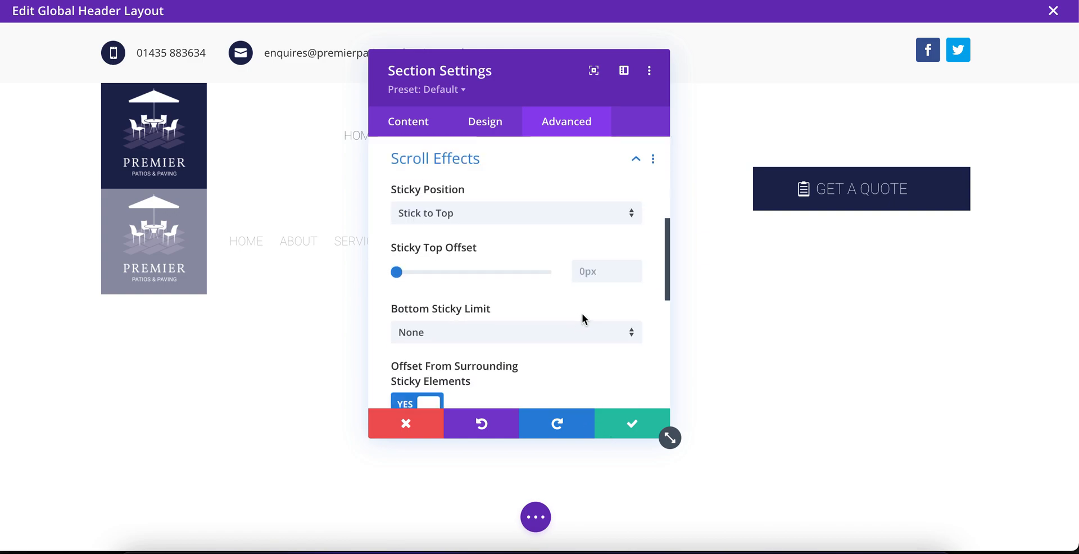
left_click(507, 219)
left_click(503, 228)
left_click(618, 425)
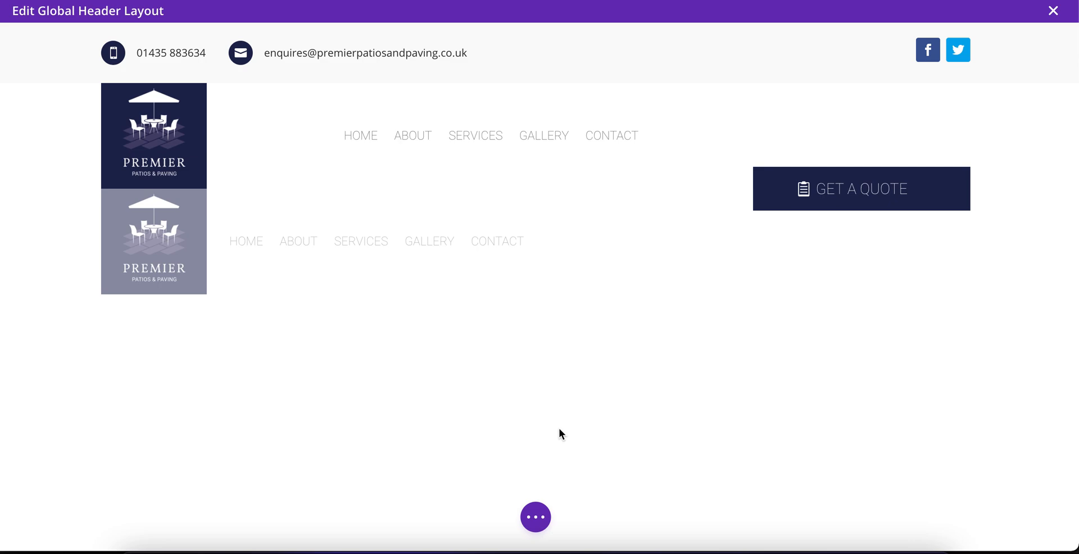
Save the global header layout and go back to the live page
left_click(548, 522)
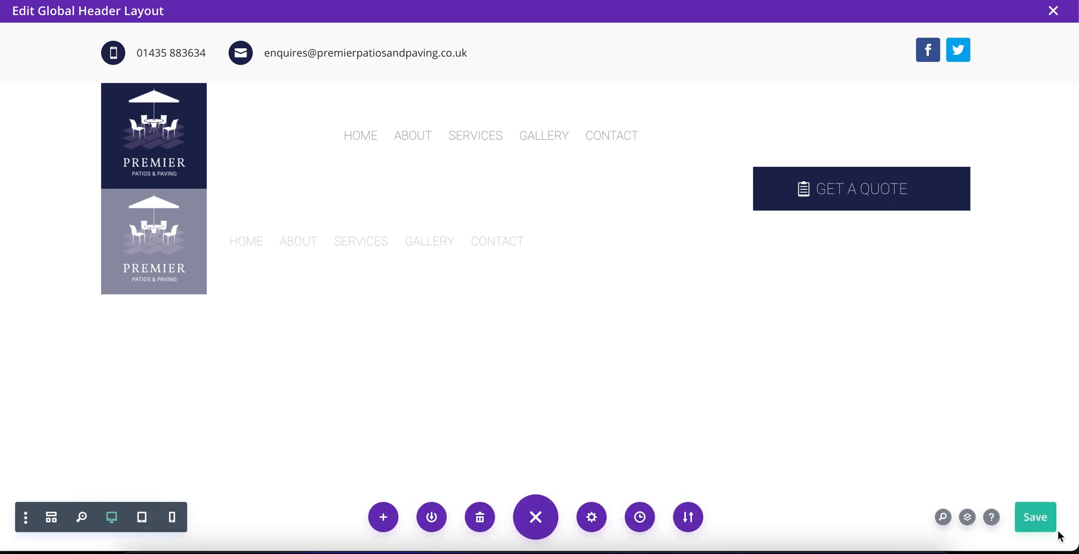
left_click(1035, 517)
key("ctrl+Tab")
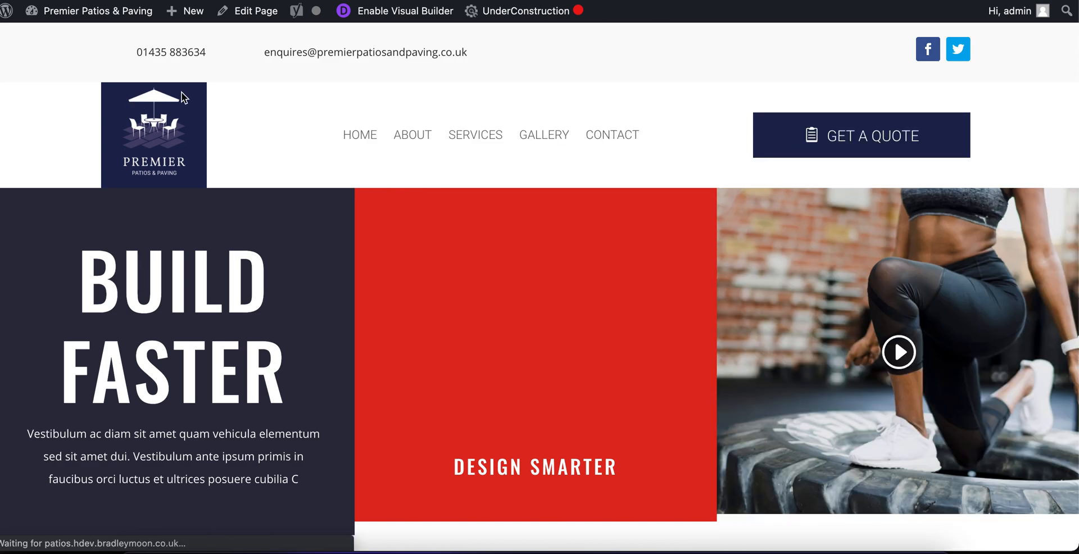
Examine on the live page how the fixed section is uncovered and covered again without the sticky header
scroll(149, 160, "down", 4)
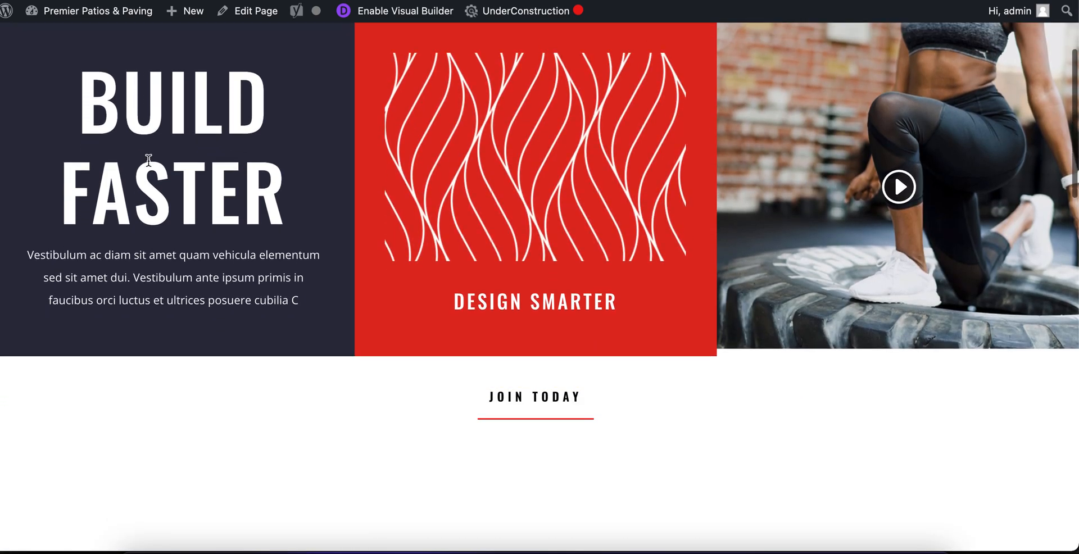
scroll(149, 160, "down", 3)
scroll(150, 161, "down", 5)
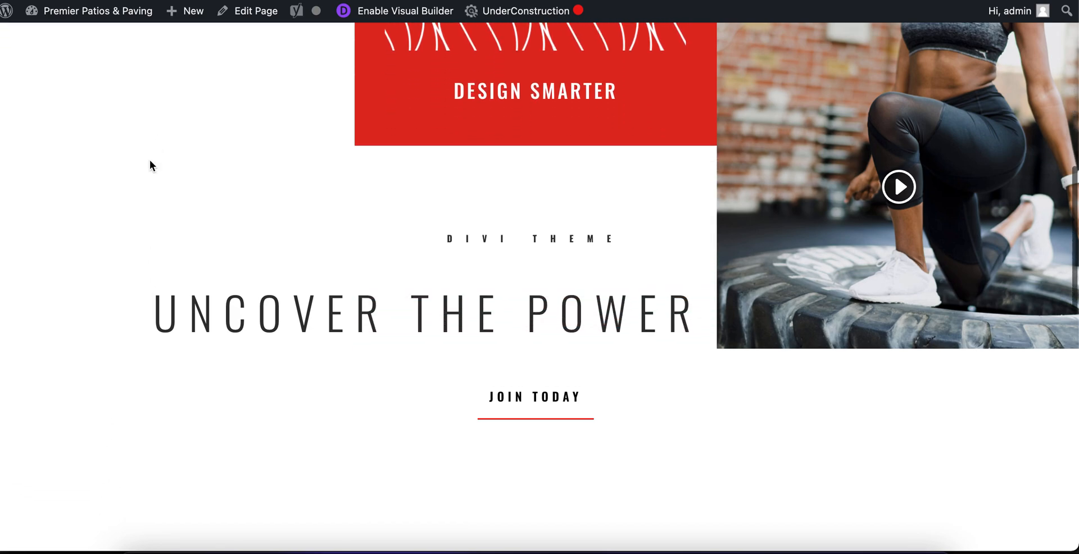
scroll(149, 160, "down", 8)
scroll(258, 204, "up", 3)
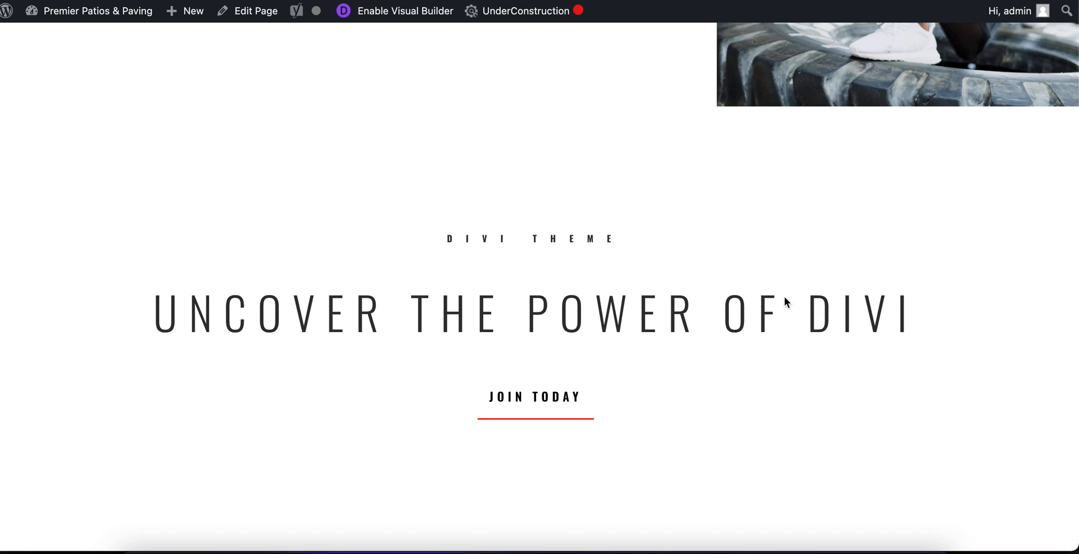
scroll(785, 299, "down", 10)
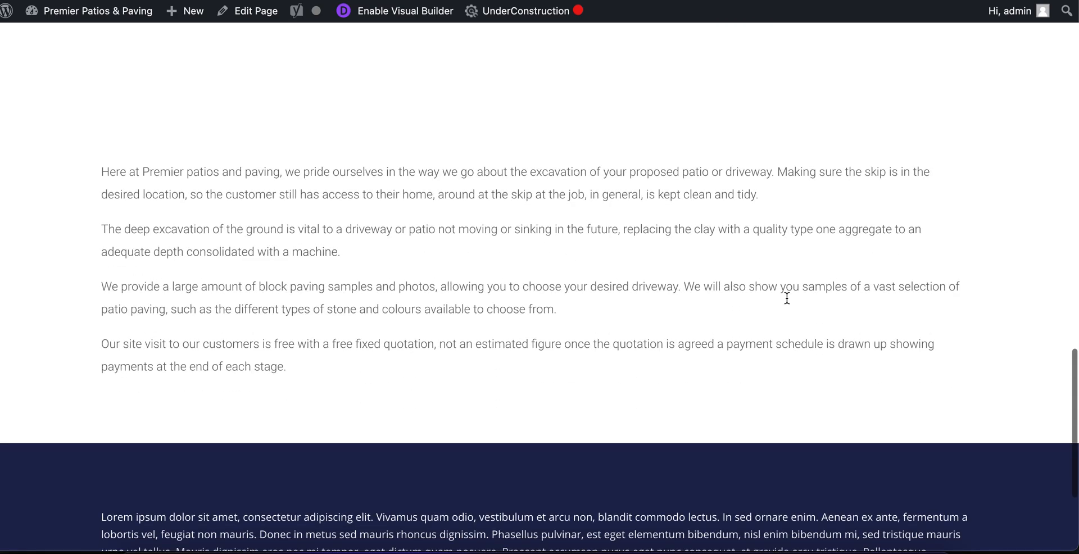
scroll(814, 278, "up", 10)
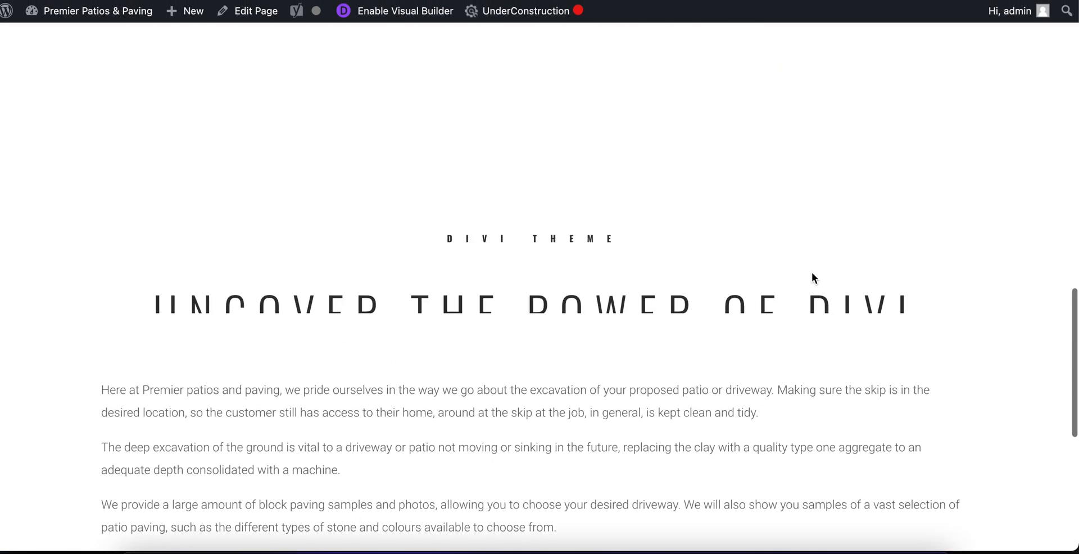